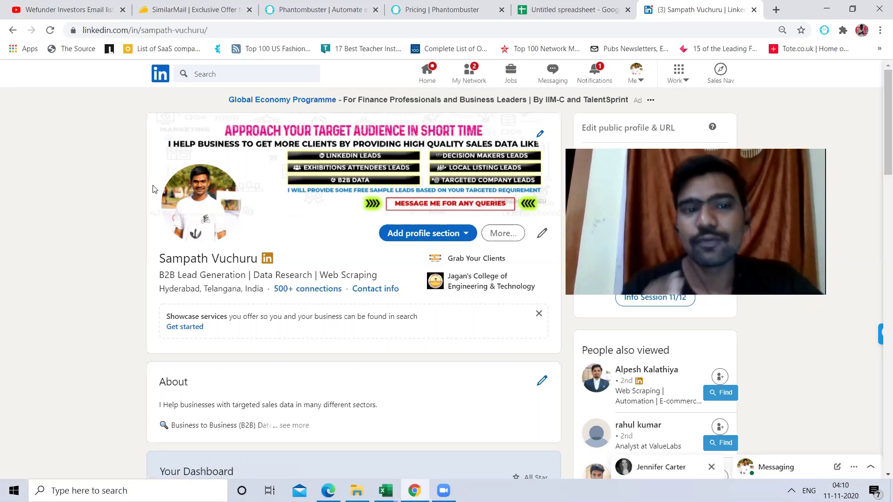
- Review the Phantombuster pricing plans, marking the Growth Hacker plan's $30 monthly price, then close pricing
left_click(312, 11)
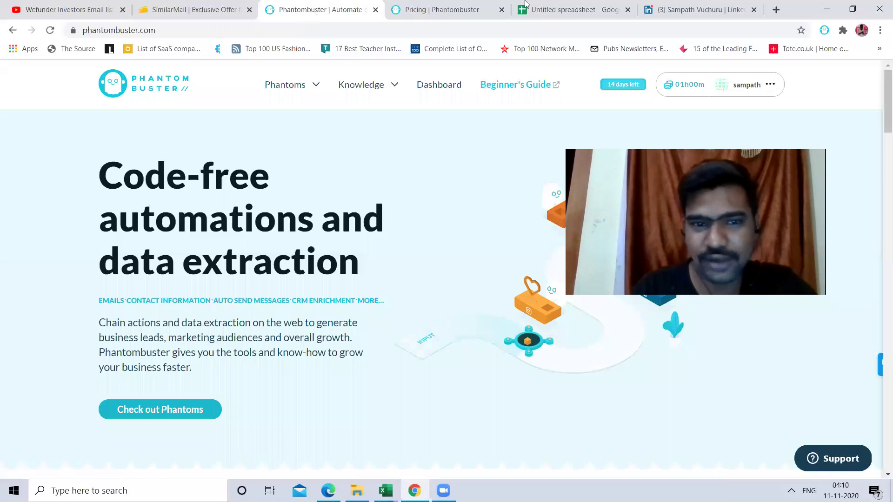
left_click(460, 6)
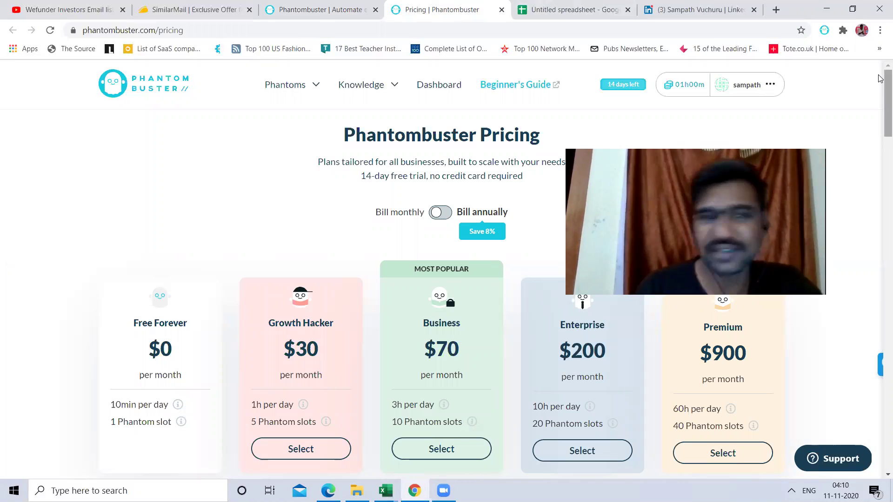
scroll(880, 78, "down", 3)
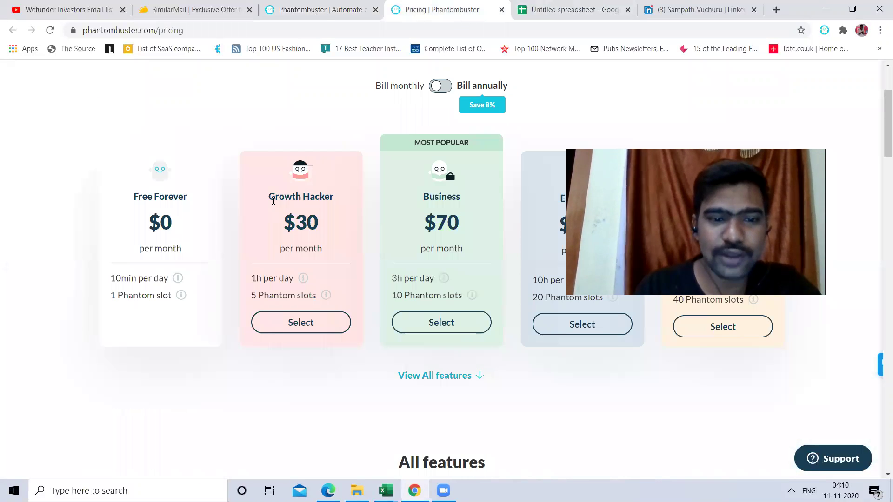
left_click_drag(305, 220, 330, 244)
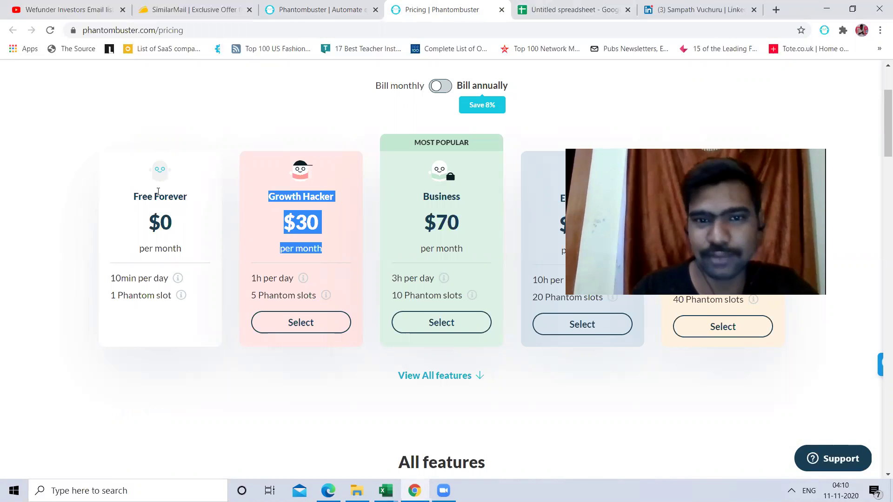
left_click(502, 10)
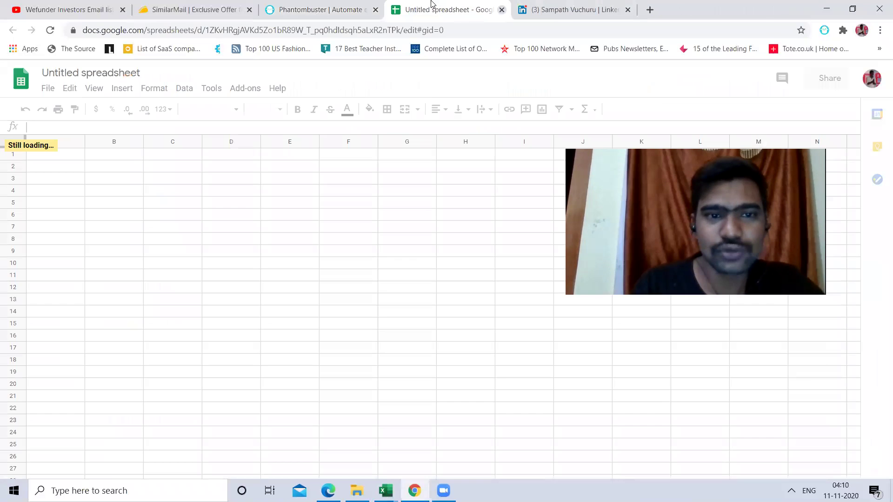
- Switch back to the Phantombuster home page and bring up its Phantoms menu
left_click(330, 4)
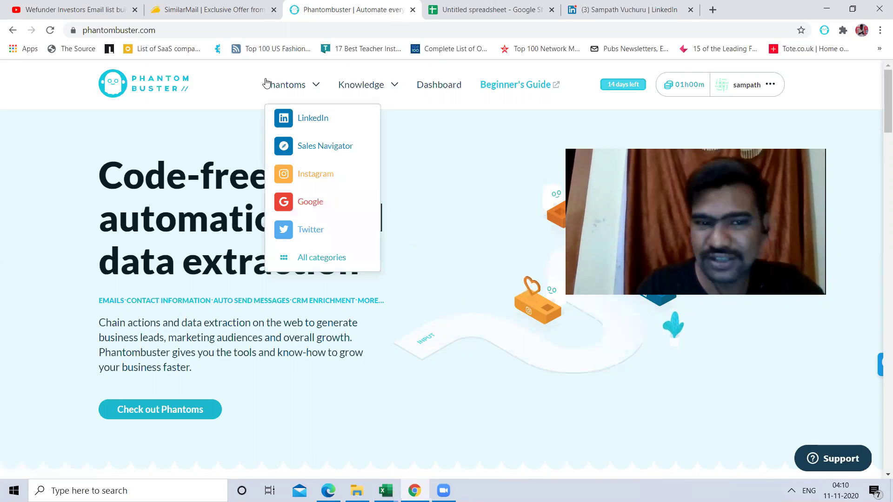
mouse_move(275, 96)
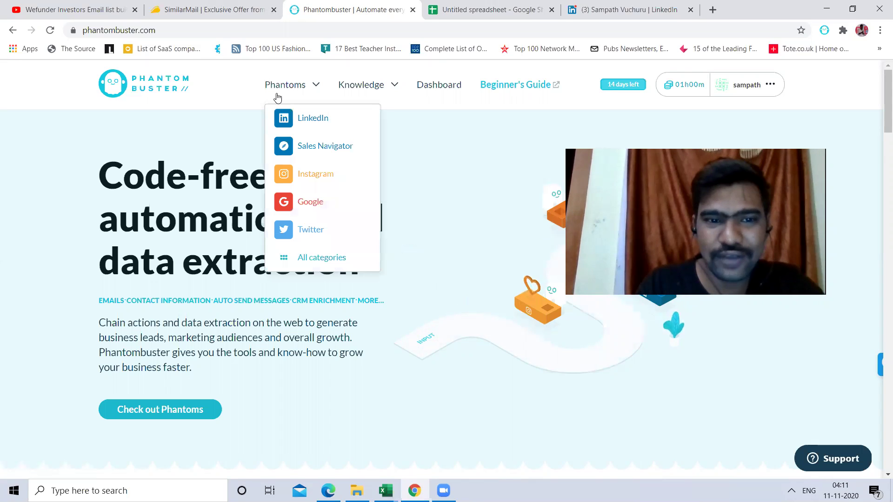
- Browse the LinkedIn phantoms and start using the LinkedIn Group Members phantom
left_click(294, 128)
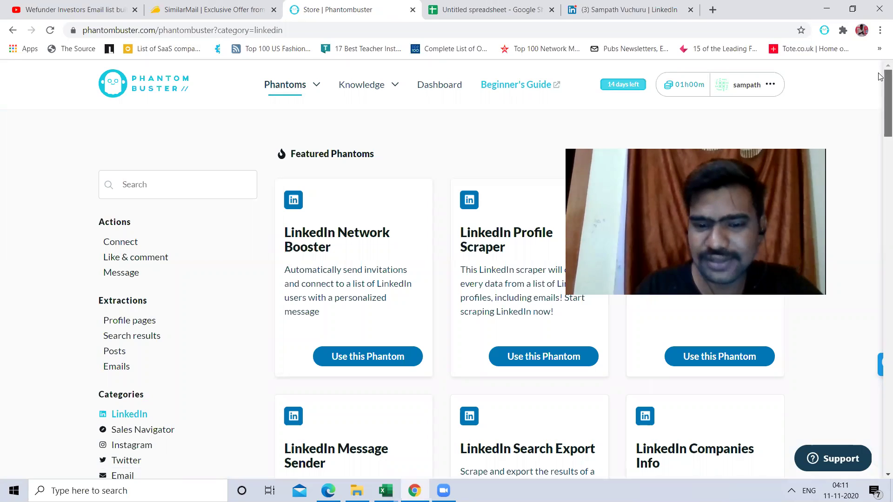
left_click_drag(880, 76, 881, 87)
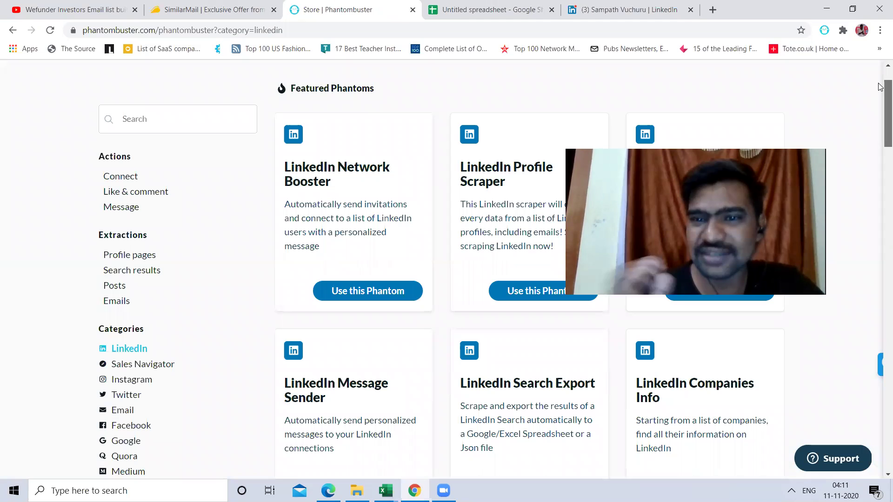
left_click_drag(881, 88, 880, 227)
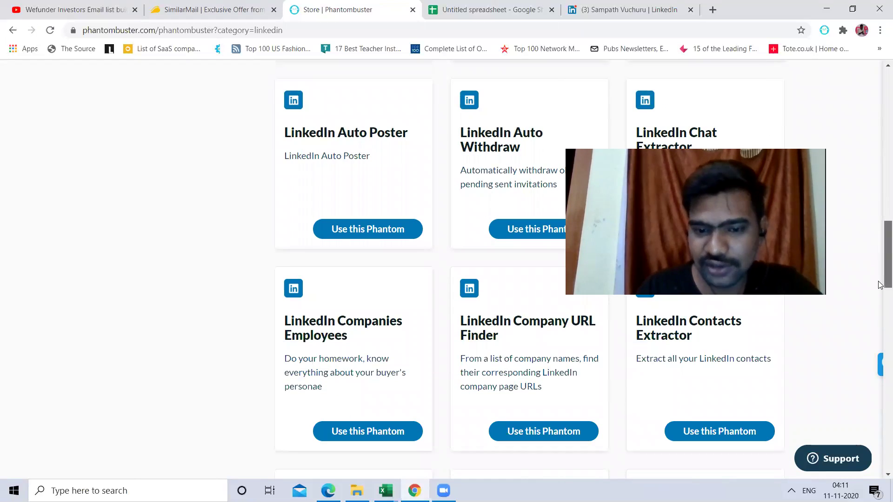
scroll(766, 344, "down", 4)
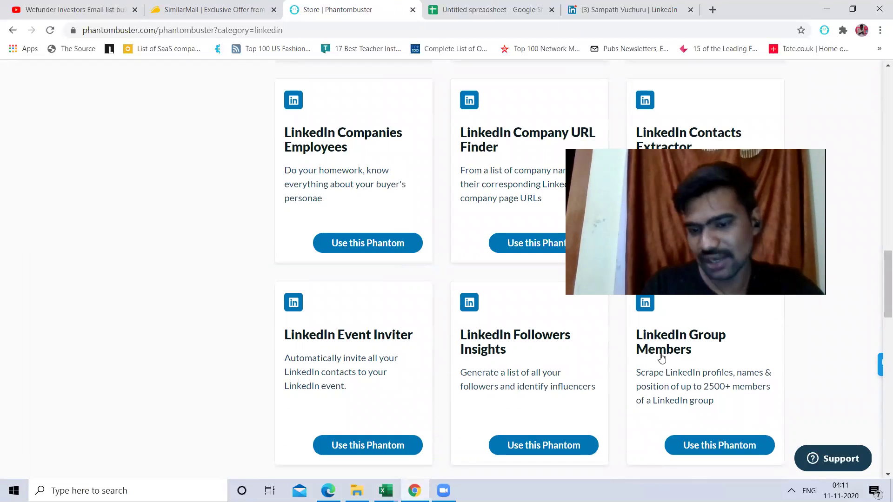
left_click_drag(718, 385, 727, 403)
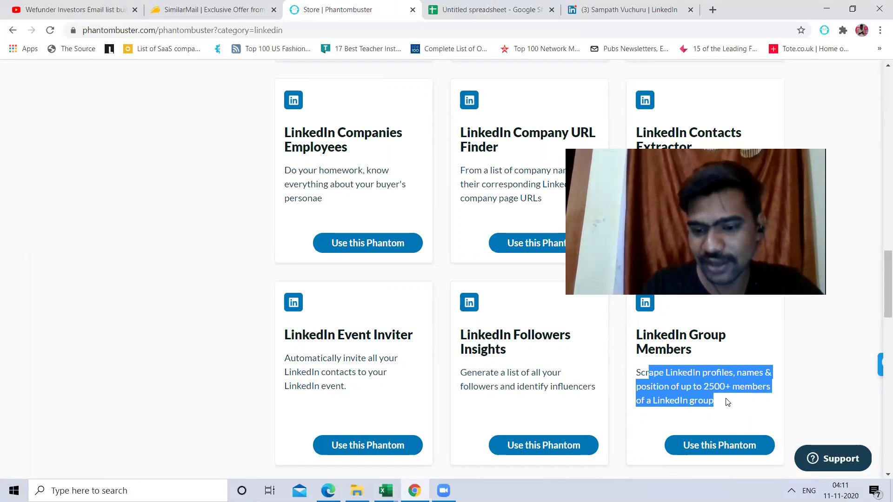
key("Return")
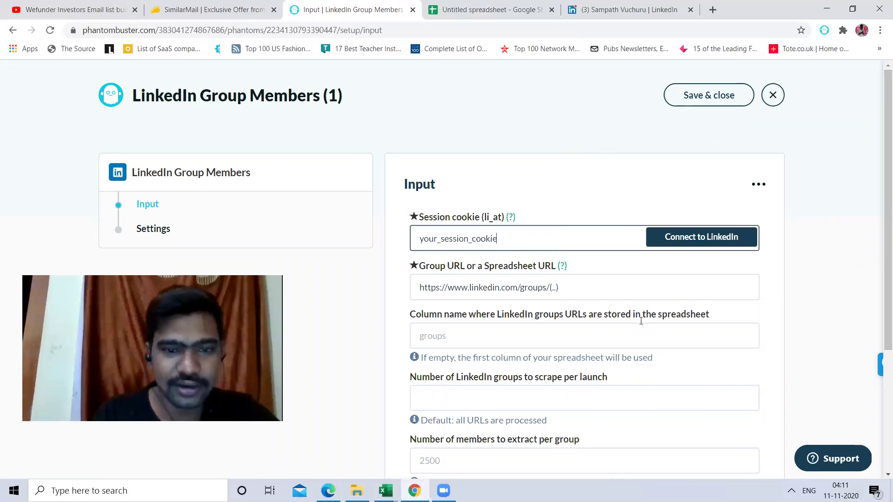
- Look over the phantom's input form, pointing out the Session cookie (li_at) field
scroll(881, 151, "down", 2)
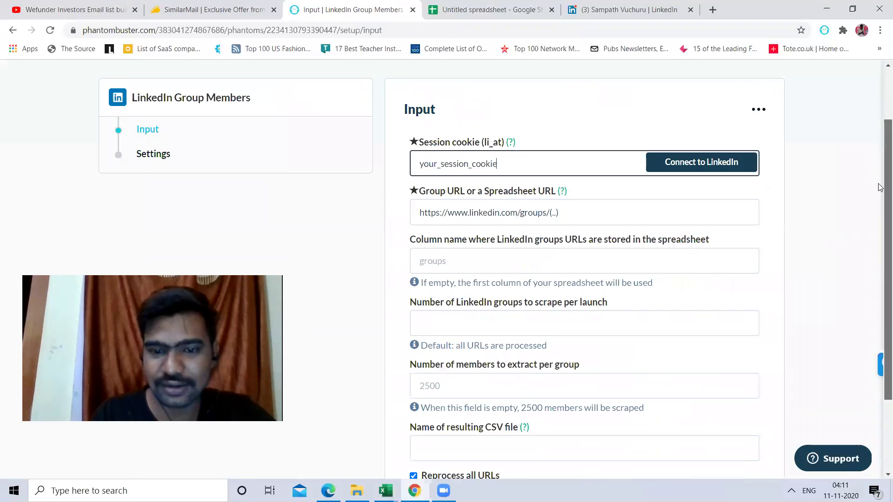
scroll(881, 151, "up", 1)
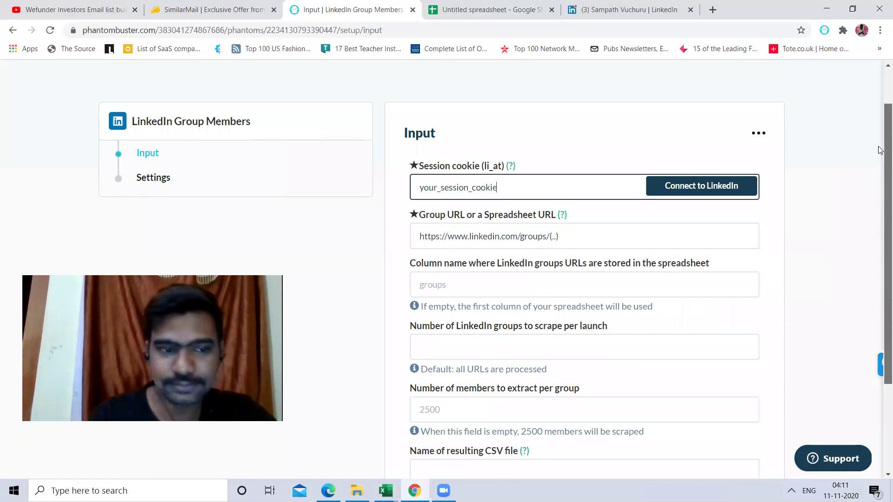
scroll(880, 150, "down", 3)
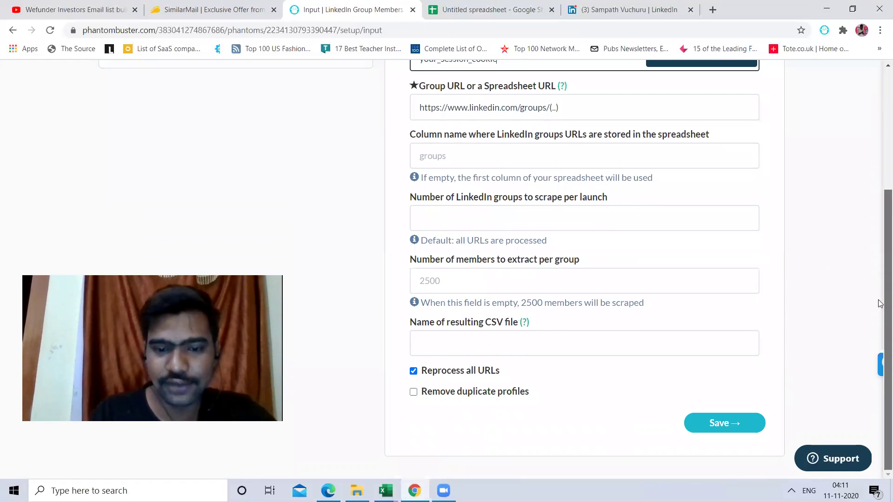
scroll(881, 164, "up", 2)
scroll(880, 164, "up", 1)
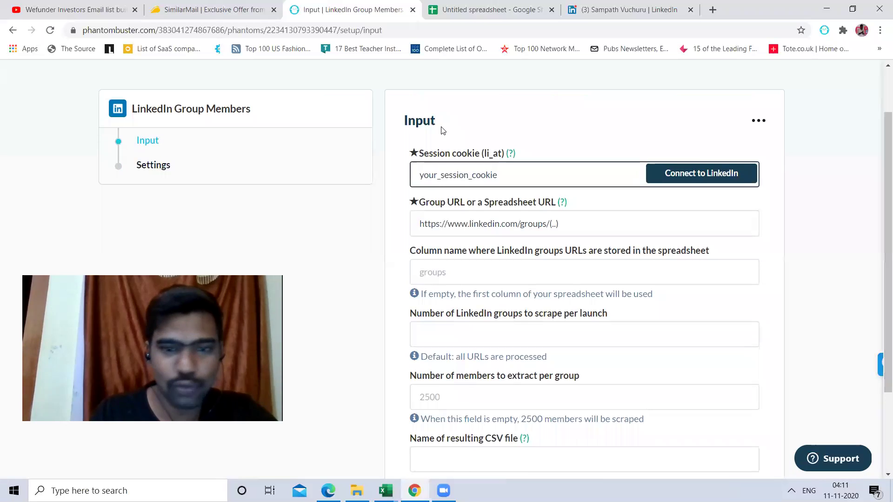
left_click_drag(426, 154, 504, 152)
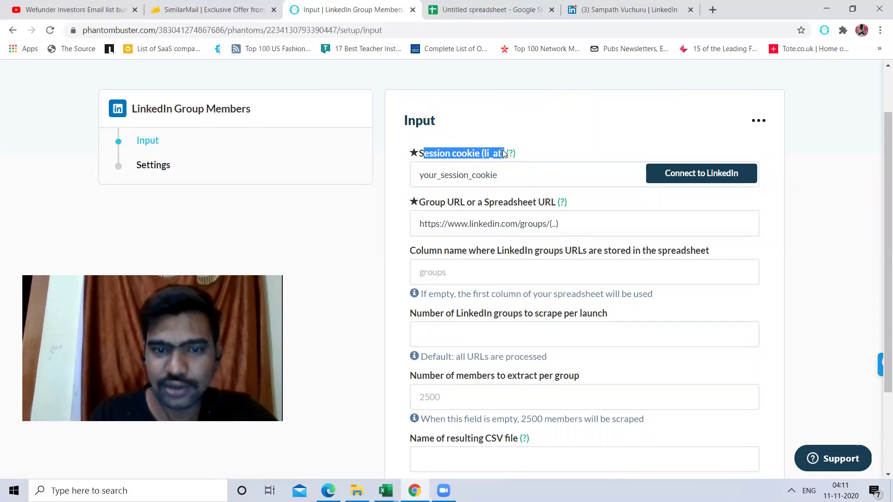
- Move the LinkedIn tab beside the phantom's tab and fill the session cookie via Connect to LinkedIn
left_click(628, 4)
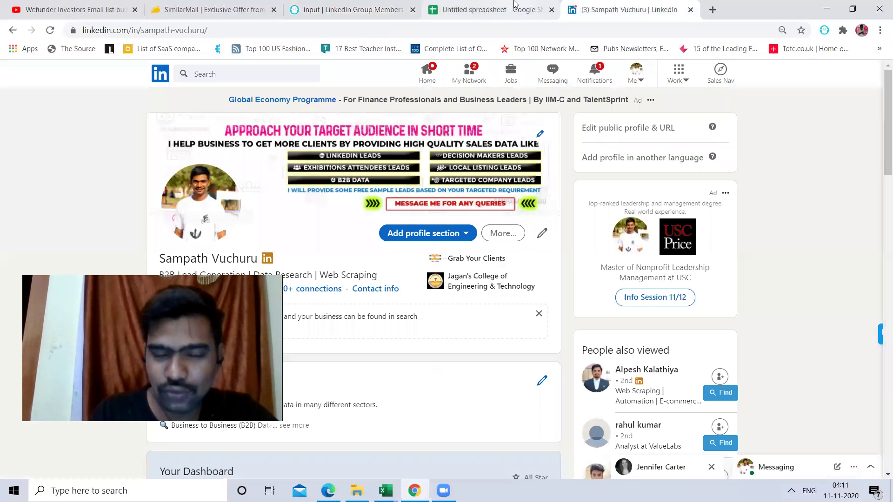
left_click_drag(654, 5, 503, 4)
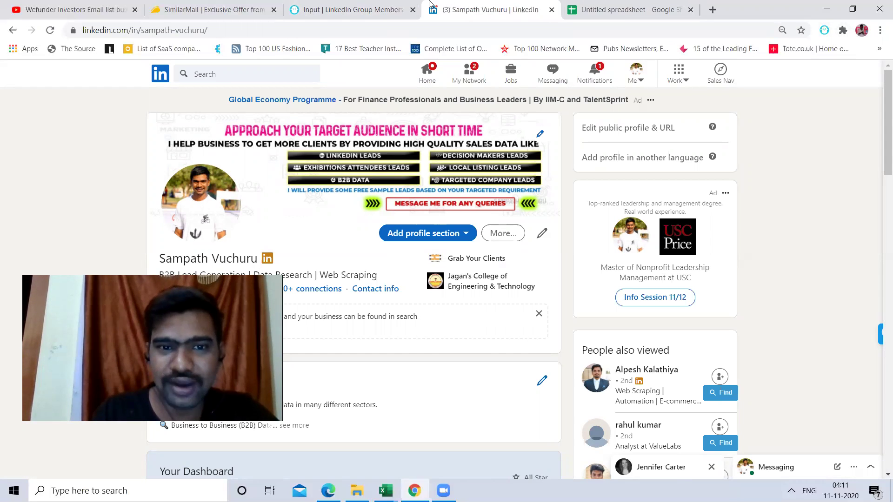
left_click(399, 5)
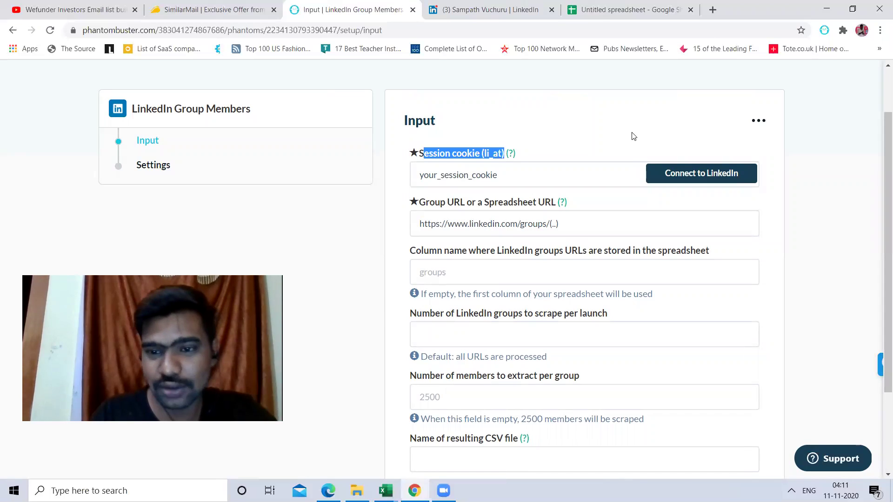
left_click(690, 173)
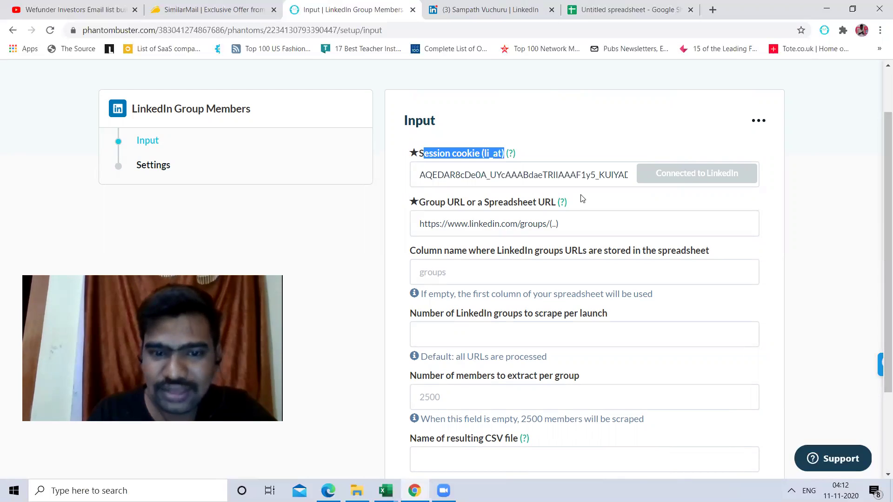
- Delete the sample link from the Group URL field and return to the LinkedIn profile
triple_click(442, 203)
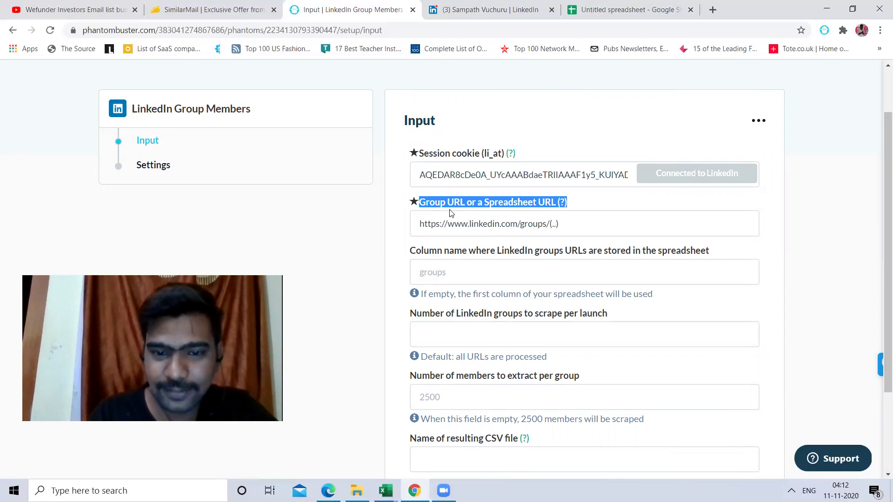
triple_click(457, 223)
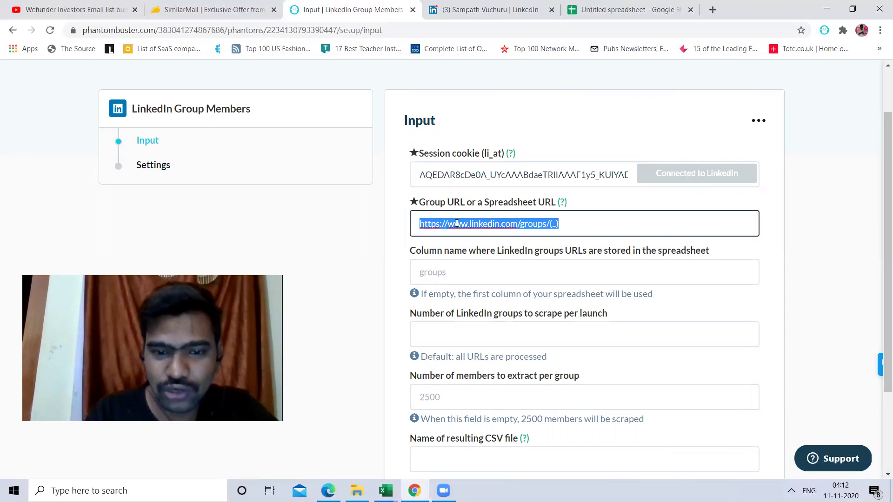
key("BackSpace")
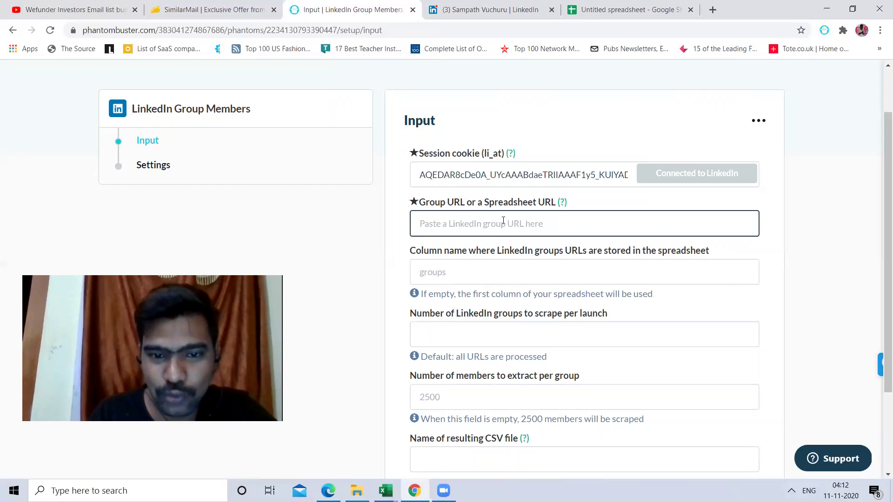
key("ctrl+z")
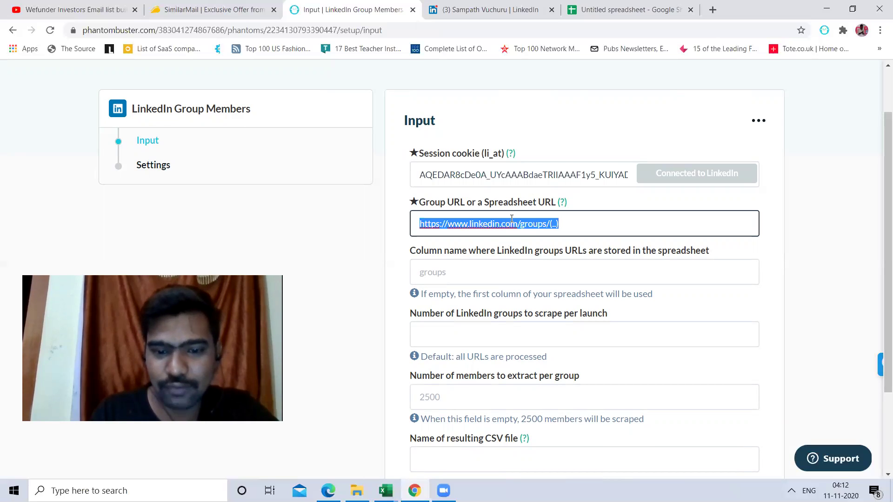
key("BackSpace")
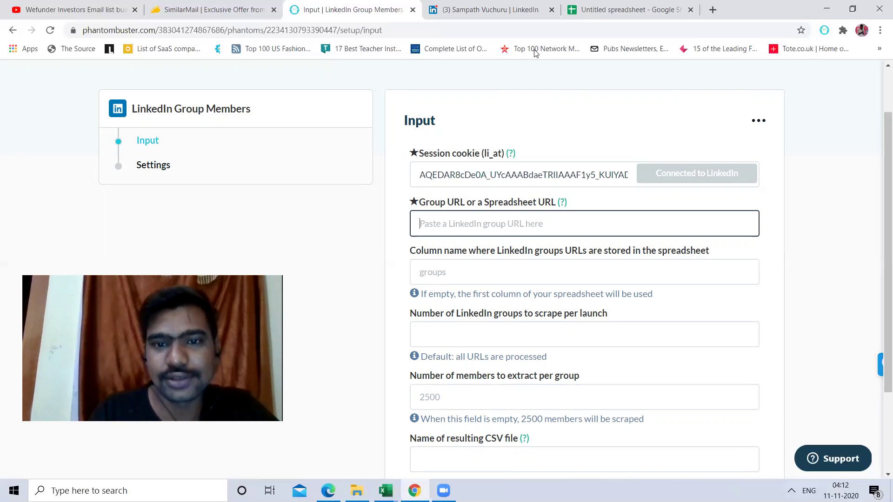
left_click(429, 7)
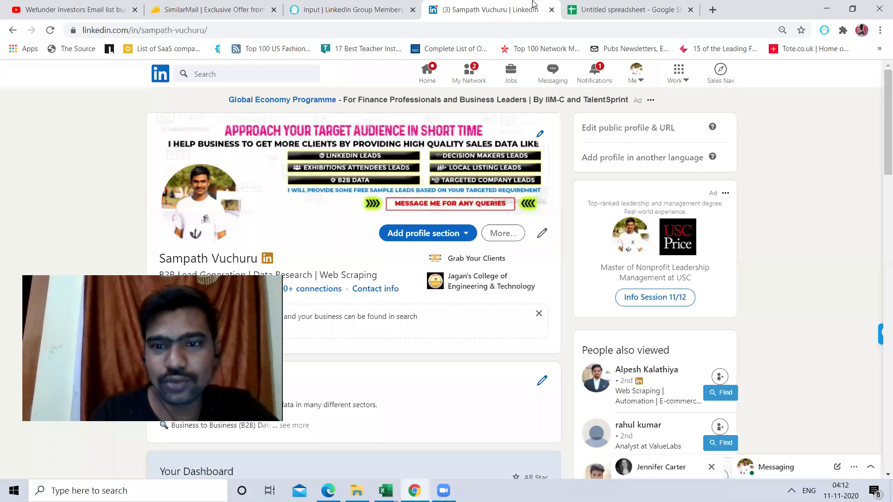
- Close a stray Sales Navigator tab and open the Startup USA Club group from the LinkedIn feed
left_click(722, 72)
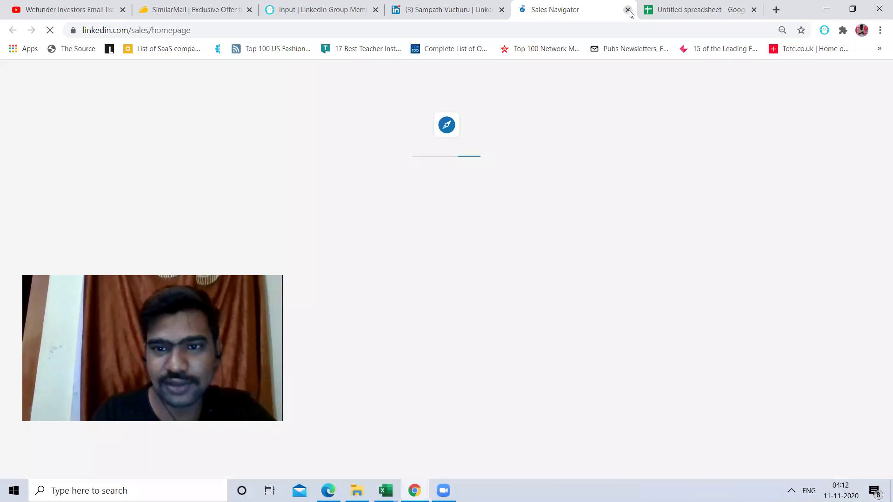
left_click(627, 10)
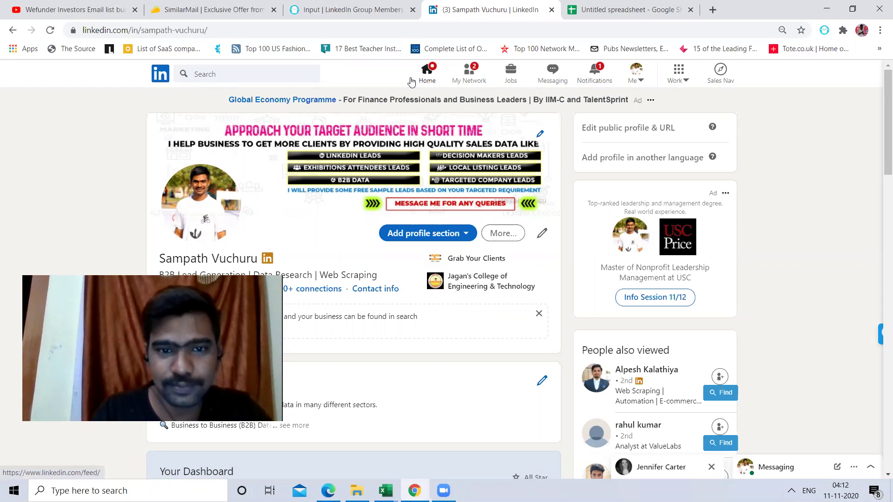
left_click(431, 78)
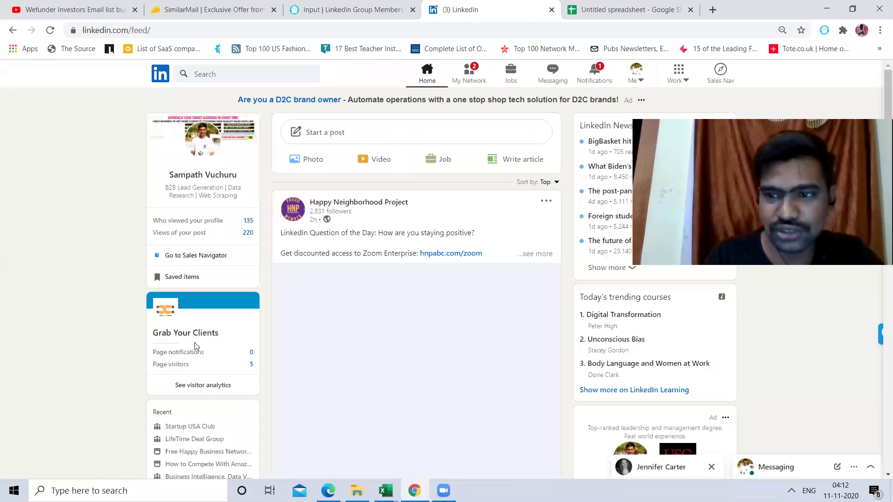
scroll(880, 113, "down", 3)
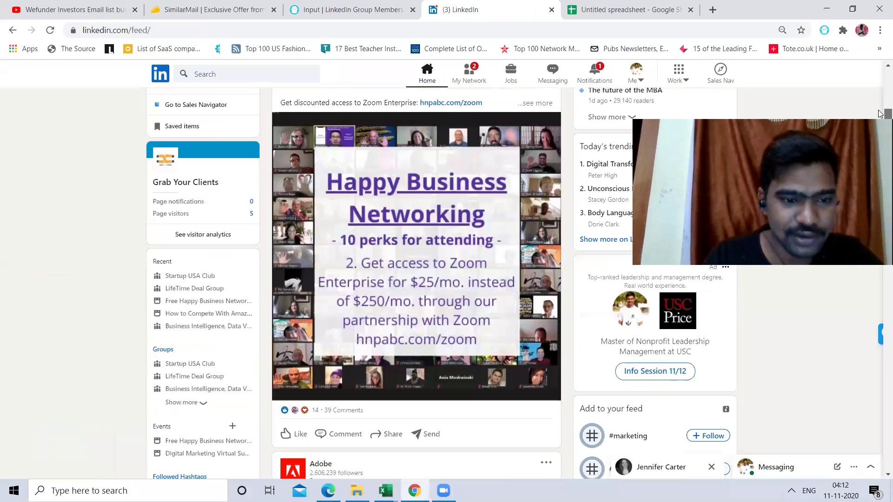
left_click(198, 276)
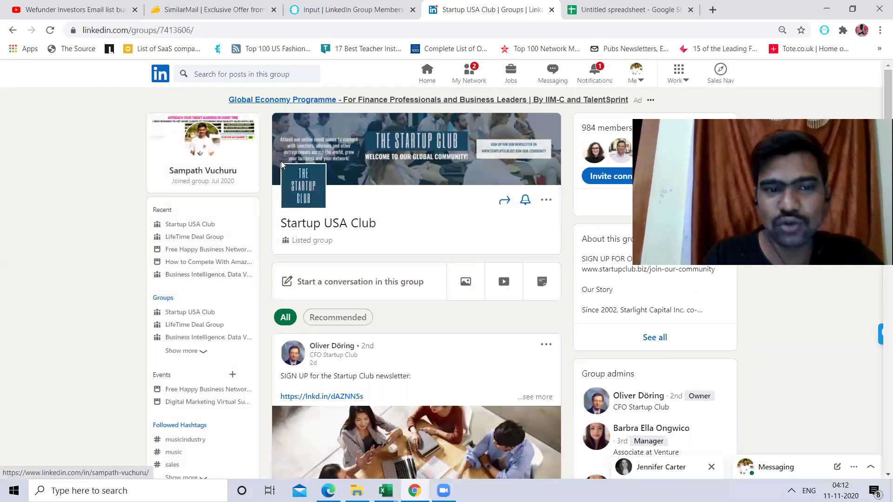
- Select the group page's URL, return to the phantom's input form, and close the SimilarMail tab
left_click(276, 31)
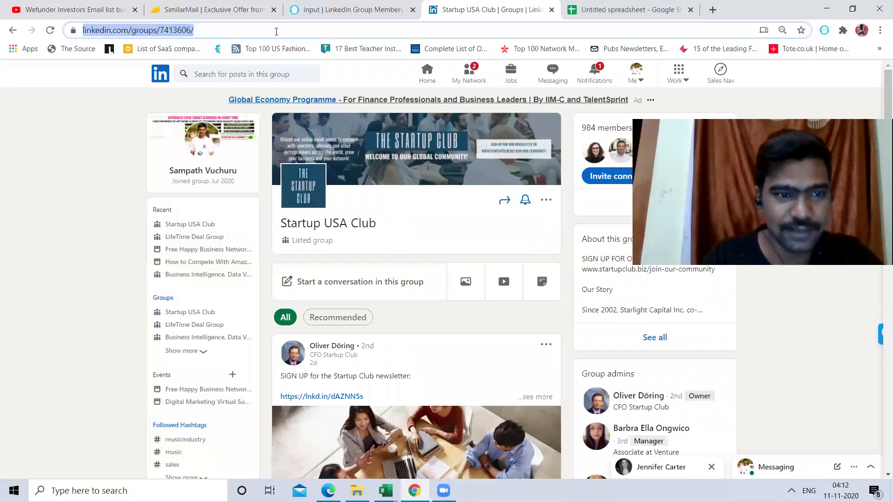
left_click(353, 9)
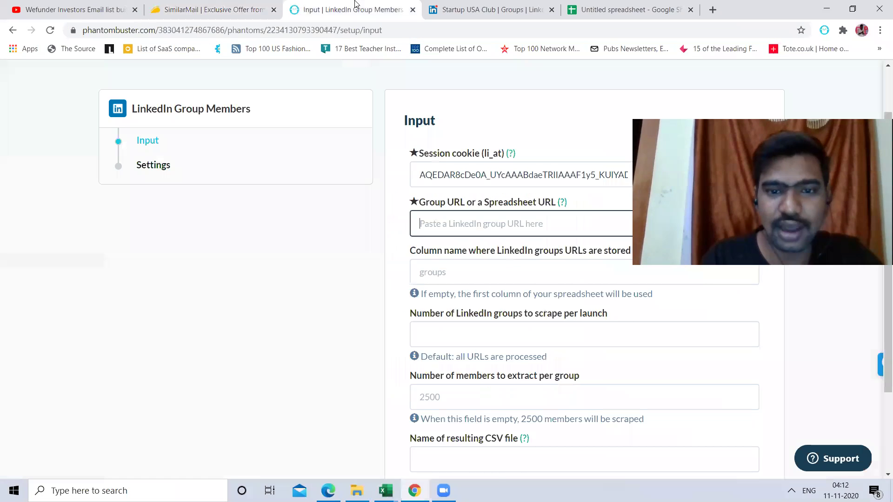
left_click(274, 9)
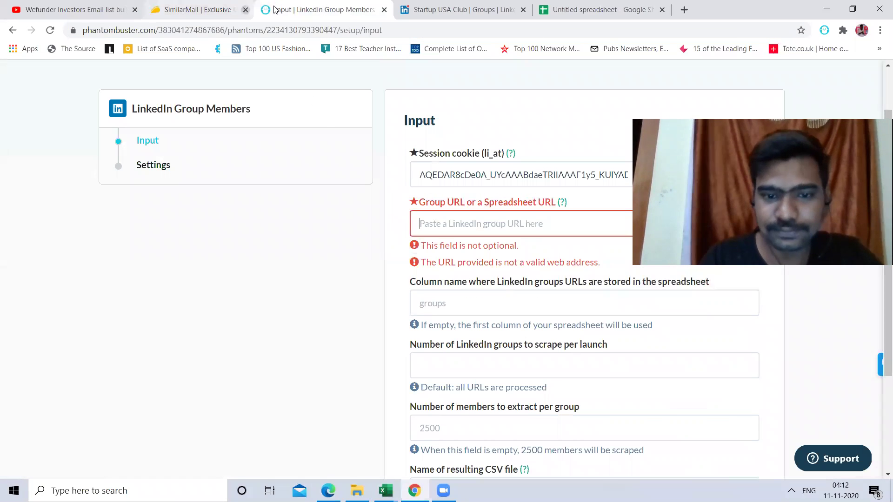
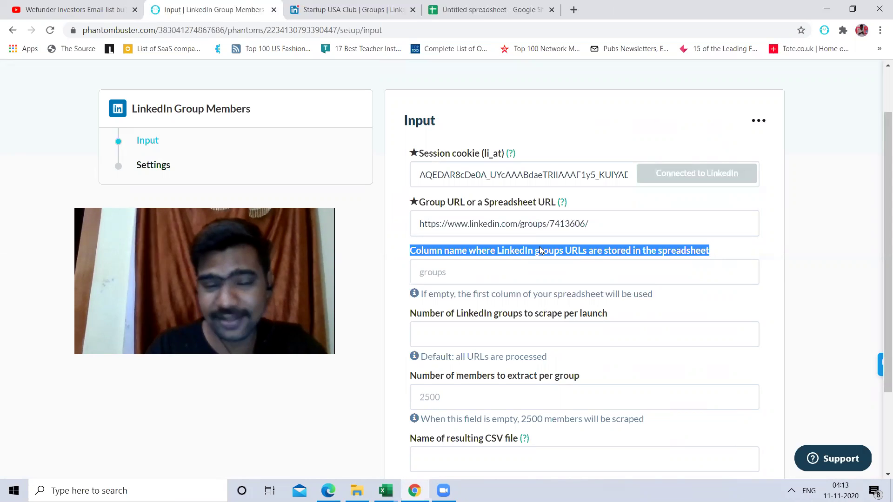
- Leave the PhantomBuster column-name field and switch to the blank Untitled spreadsheet tab
left_click(540, 271)
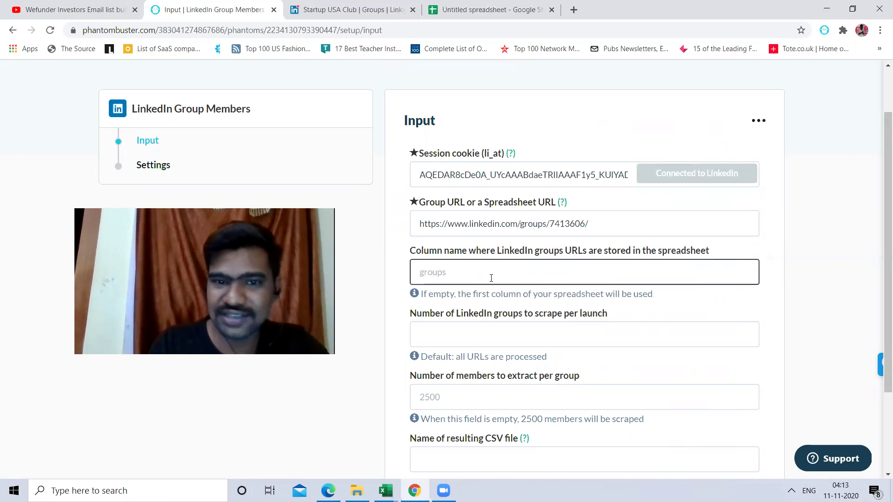
left_click(464, 8)
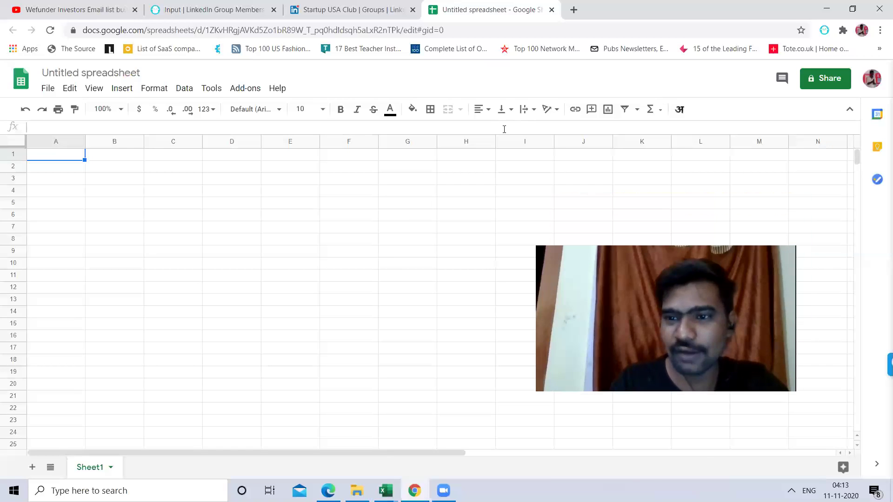
- Set the untitled spreadsheet's general access to anyone with the link as Viewer, skipping naming
left_click(815, 79)
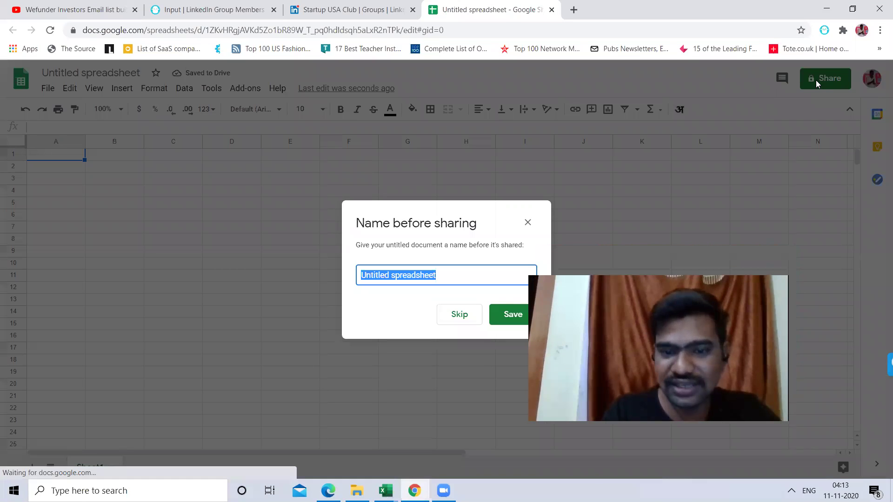
key("Return")
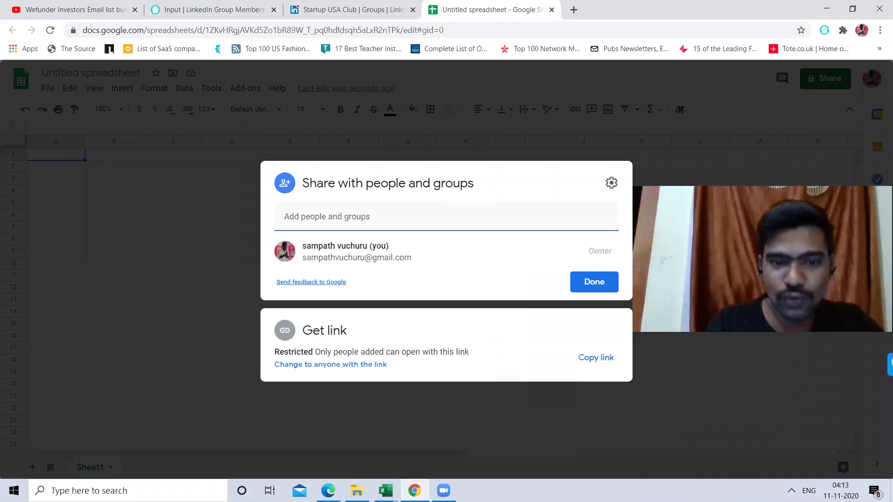
left_click(329, 367)
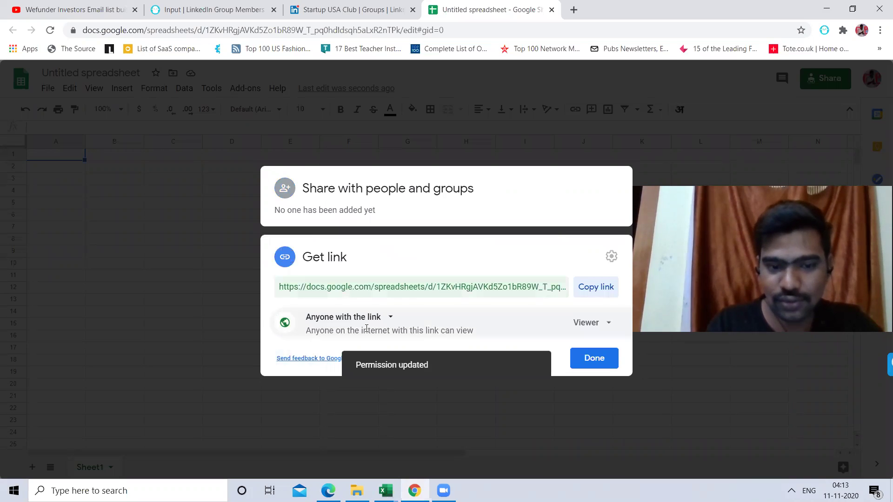
left_click(595, 353)
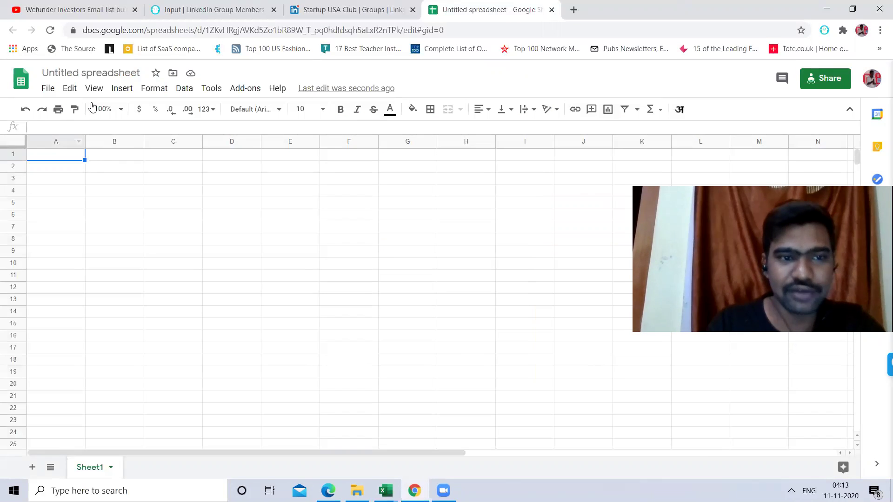
- Retitle the spreadsheet with the user's name and copy the Startup USA Club group URL
left_click(100, 75)
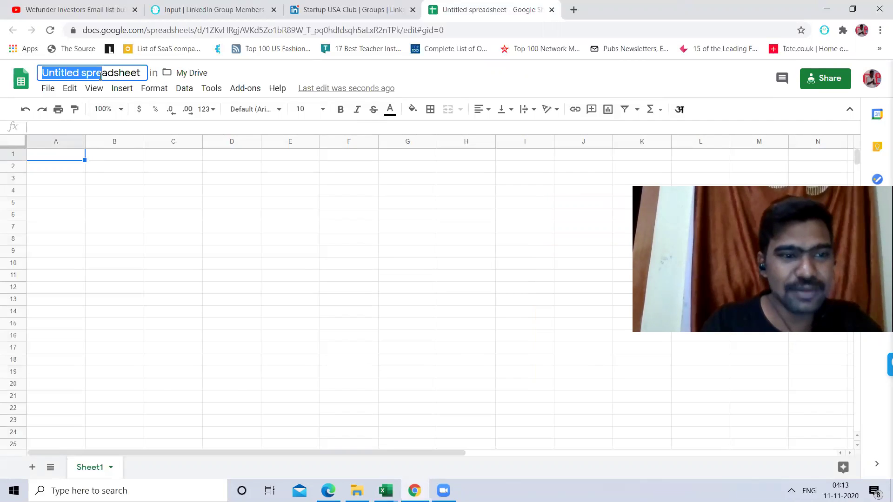
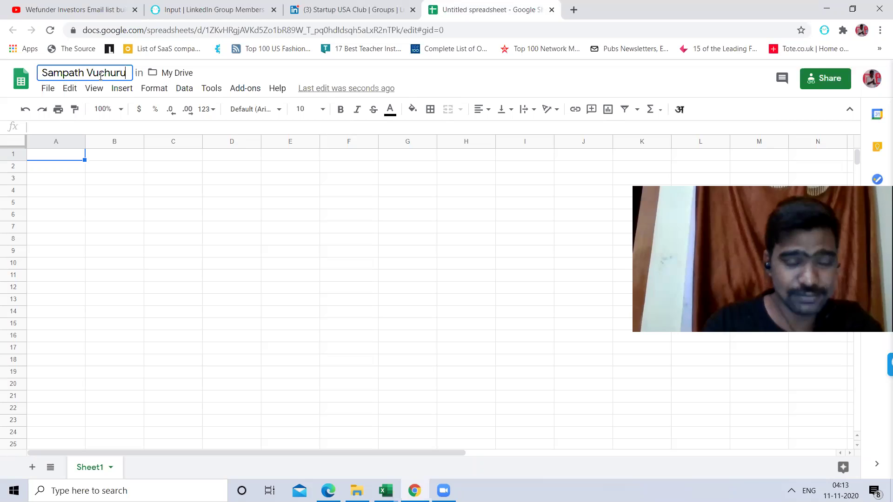
left_click(122, 181)
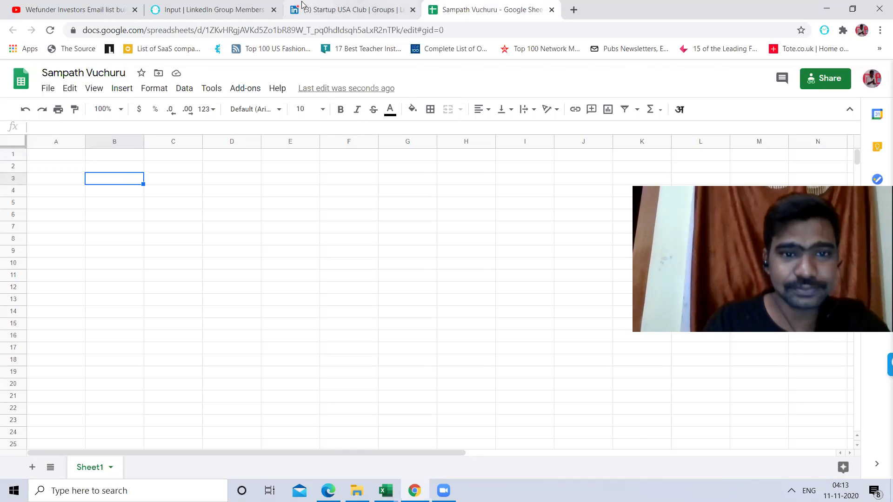
left_click(355, 9)
left_click(16, 185)
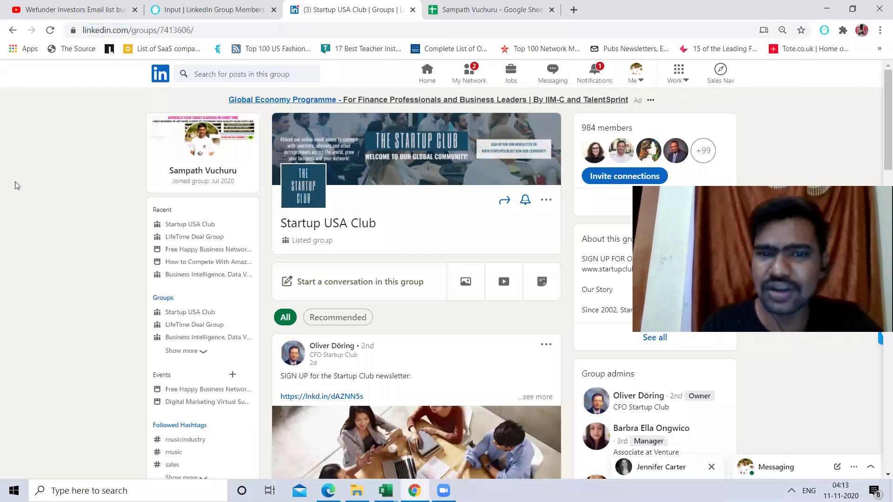
left_click(171, 30)
key("ctrl+c")
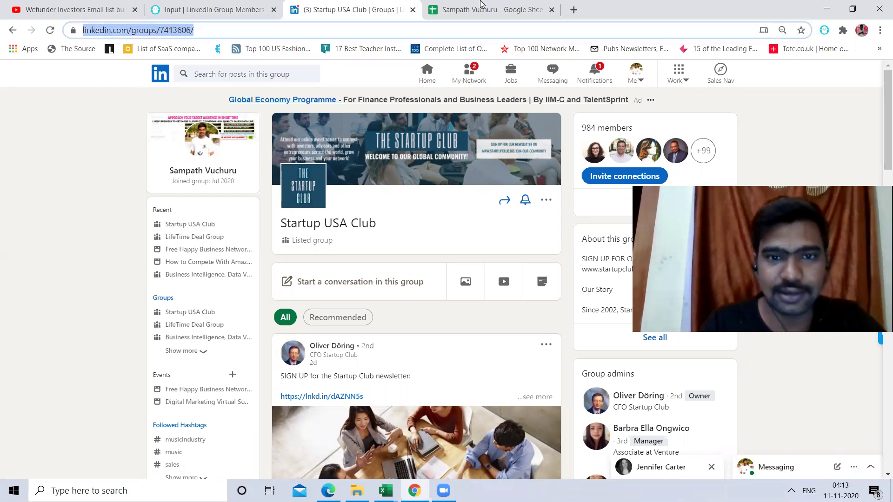
- Paste the LinkedIn group URL into cell A1 and widen column A to fit it
left_click(482, 4)
left_click(56, 158)
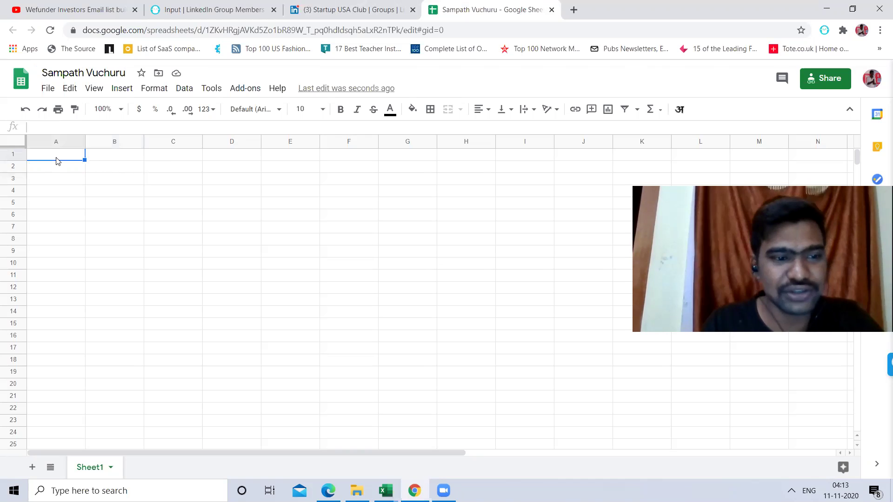
key("ctrl+v")
left_click(104, 217)
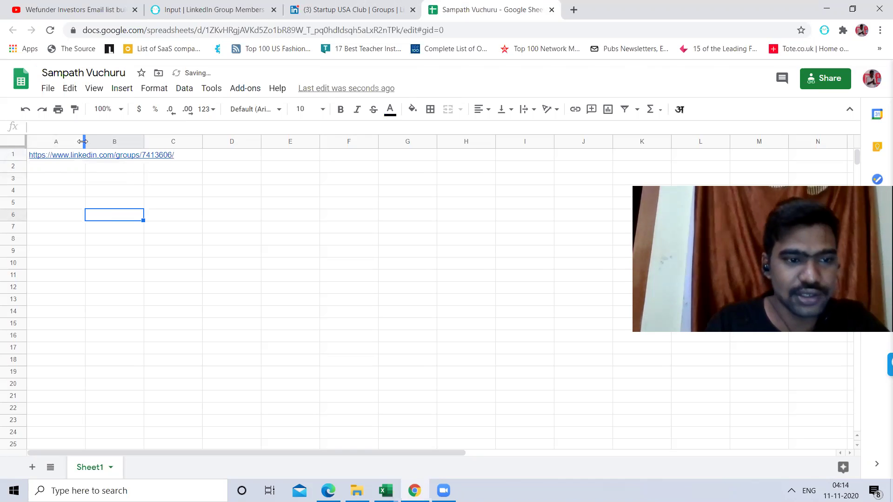
left_click_drag(84, 142, 236, 141)
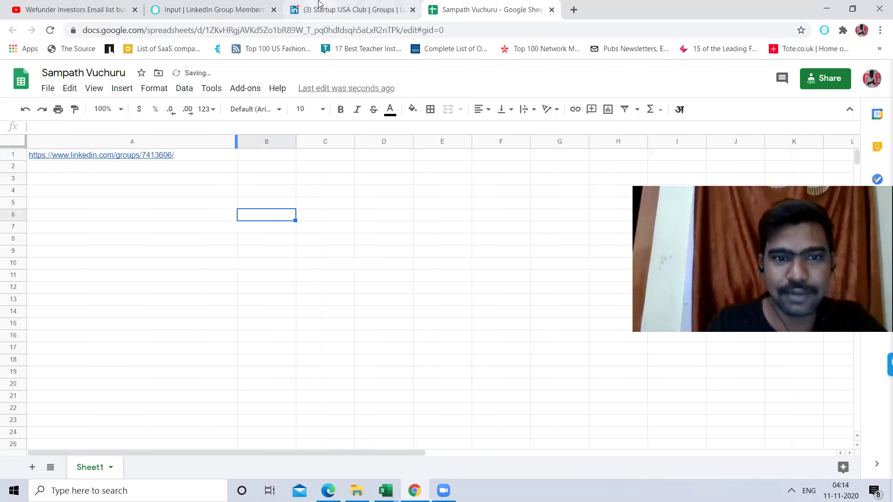
- Copy the spreadsheet's share link and go back to the PhantomBuster input form
left_click(319, 5)
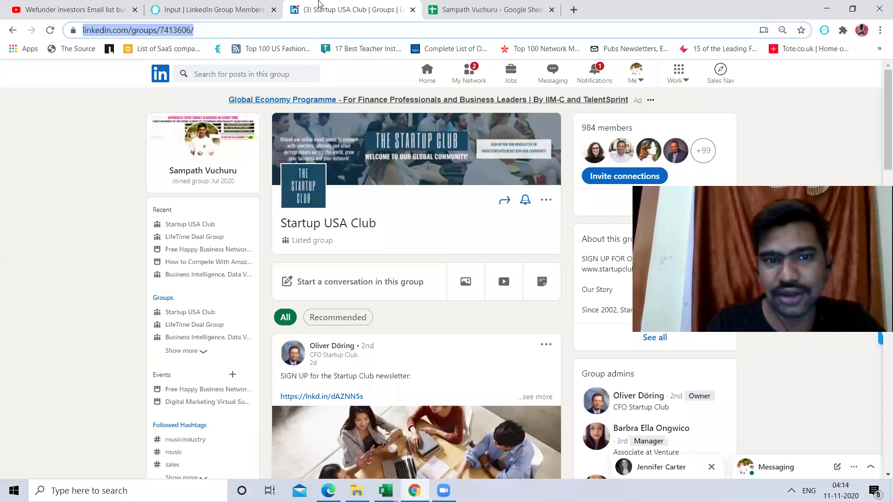
left_click(450, 5)
mouse_move(175, 159)
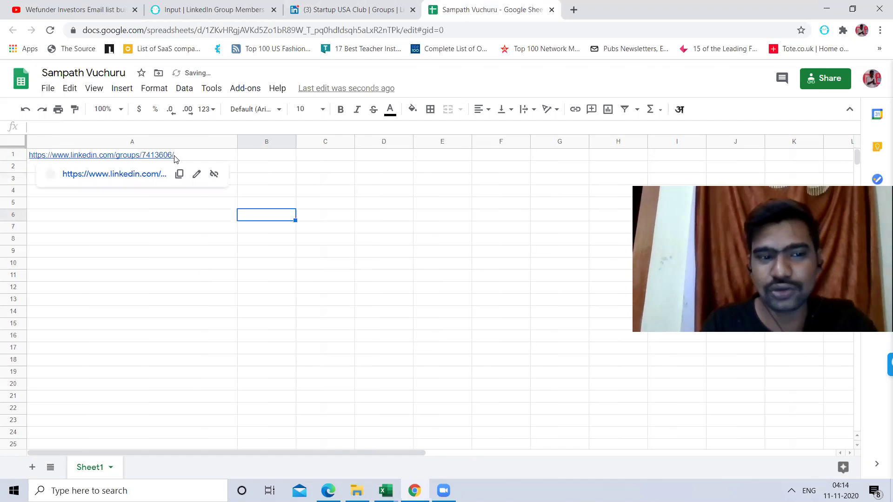
left_click(437, 196)
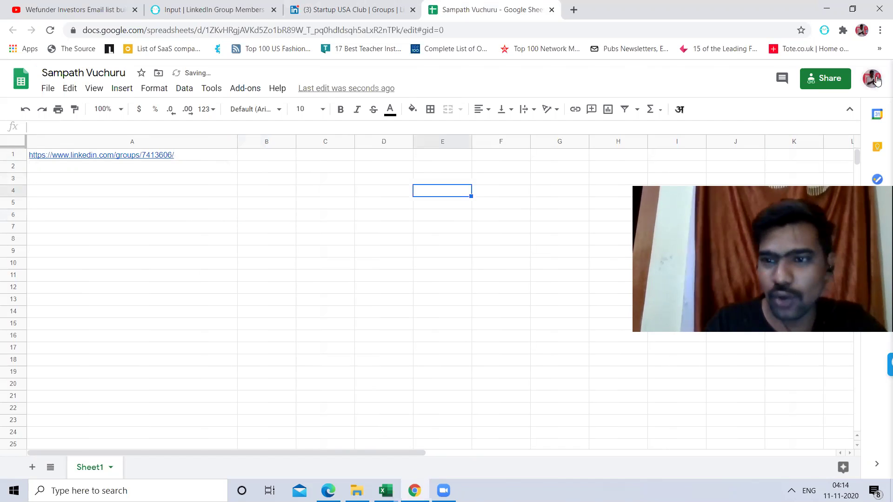
left_click(823, 79)
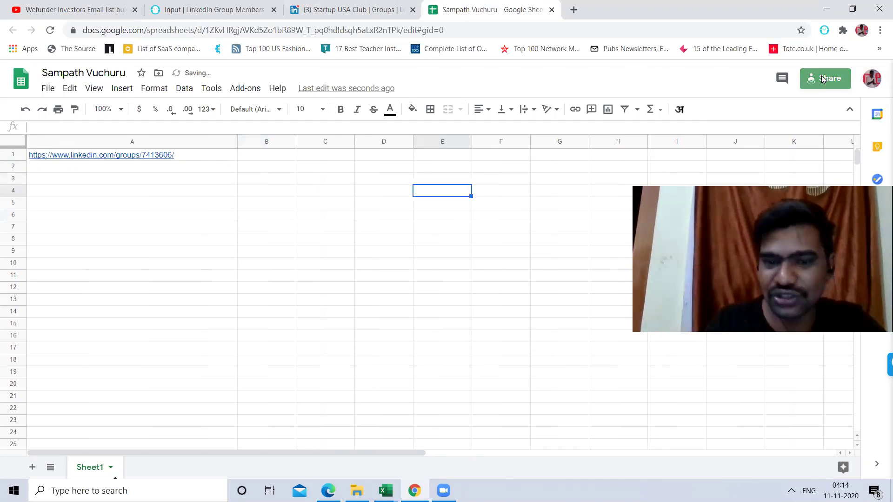
left_click(605, 358)
left_click(170, 152)
left_click(188, 4)
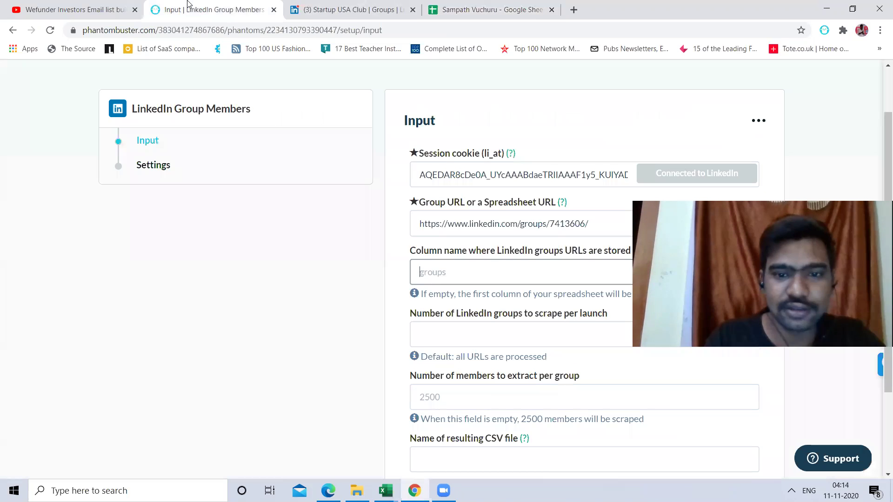
- Paste the spreadsheet share link into the column-name field and review the groups-per-launch setting
left_click(452, 273)
key("ctrl+v")
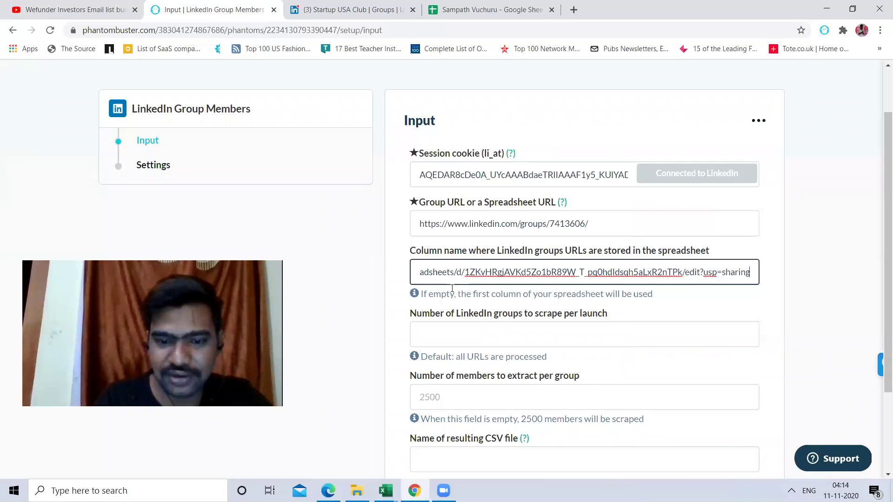
double_click(540, 314)
triple_click(539, 314)
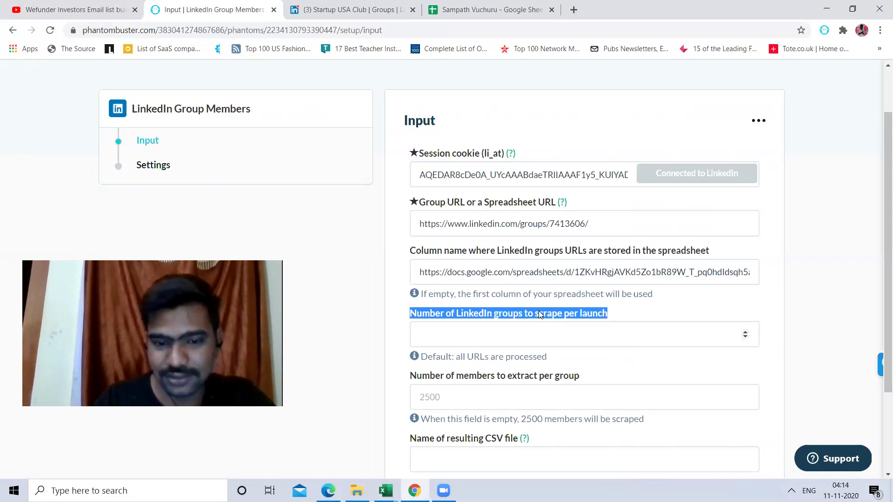
double_click(539, 311)
scroll(535, 309, "down", 2)
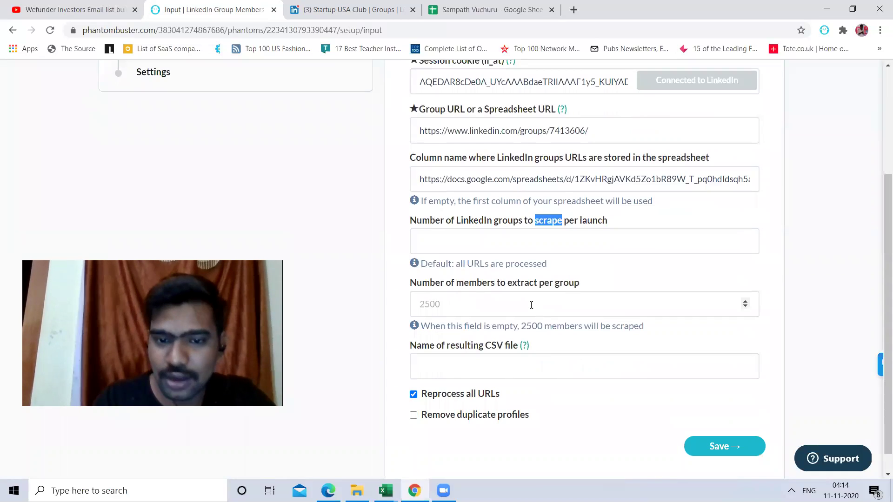
triple_click(506, 220)
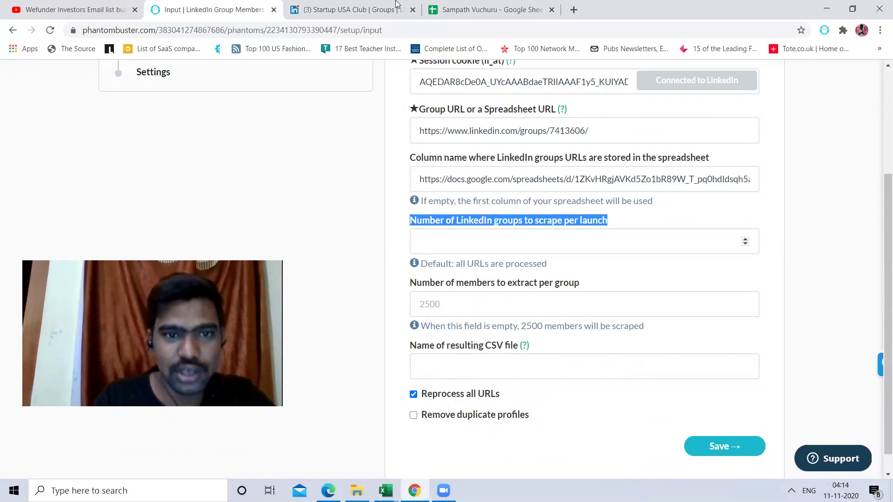
- Check the LinkedIn group page and the group URL held in spreadsheet cell A1
left_click(396, 5)
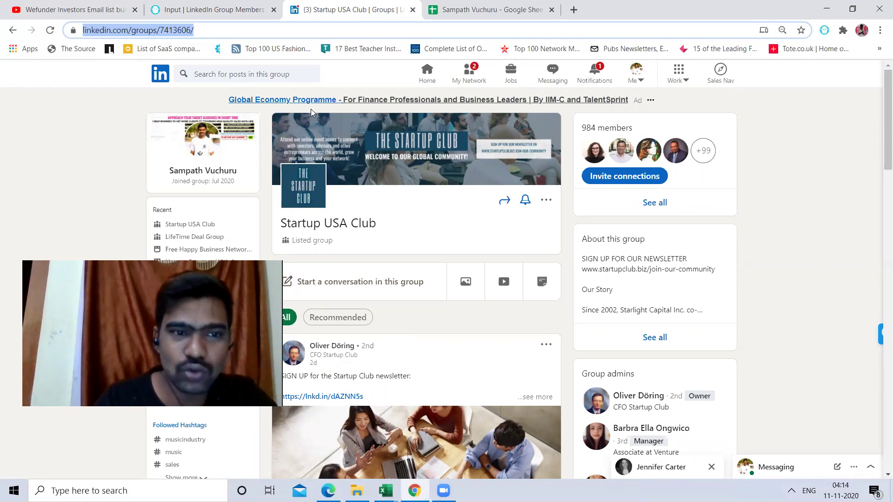
left_click(484, 7)
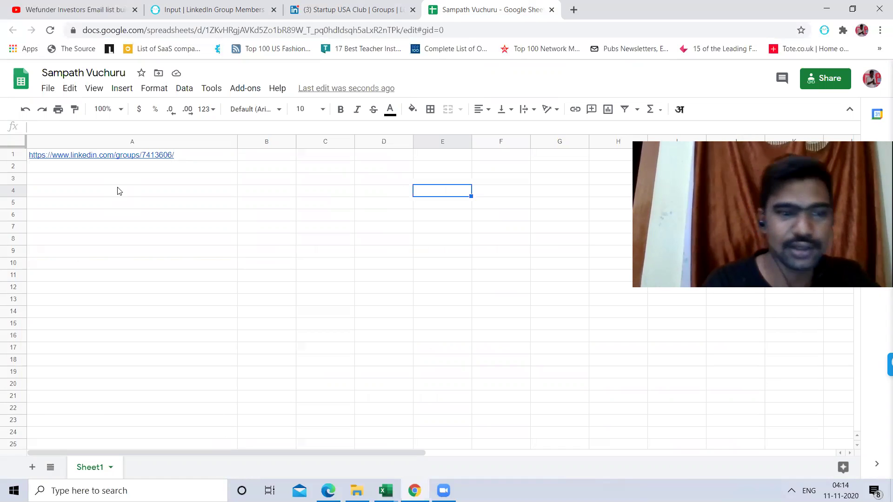
left_click(218, 158)
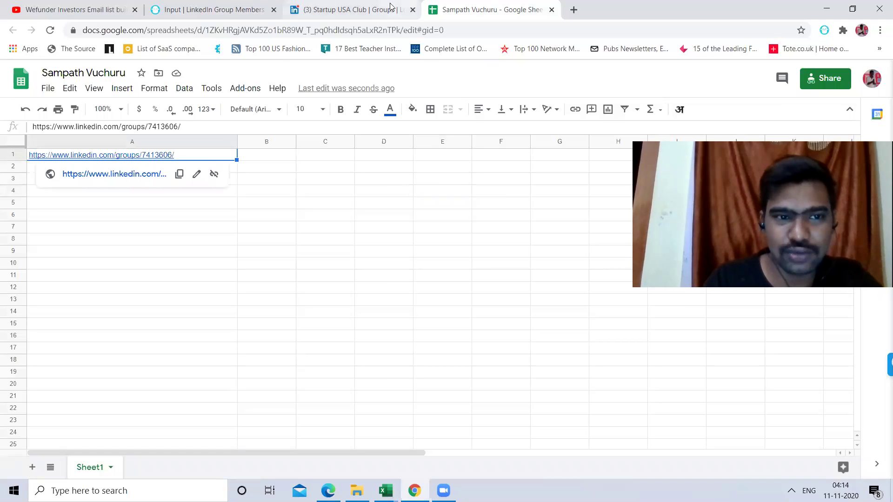
left_click(209, 9)
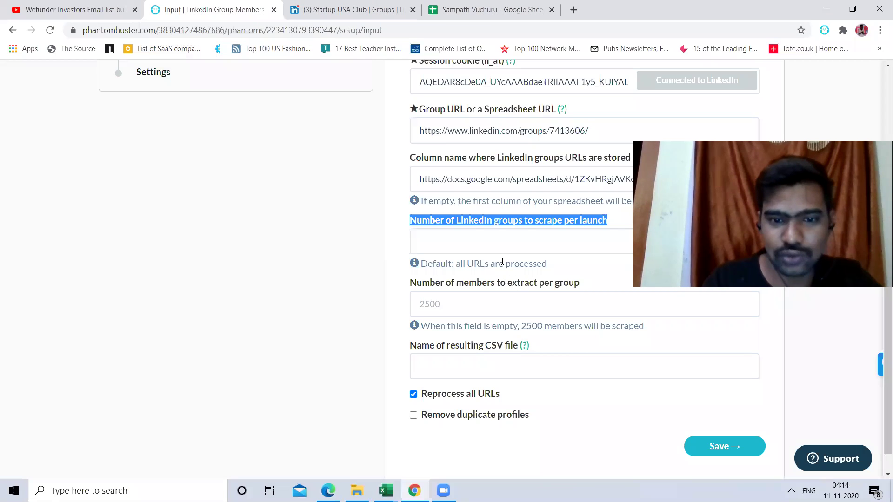
- Enter 1 group per launch and 900 members per group, after checking the group's 984 members
left_click(491, 241)
type("1")
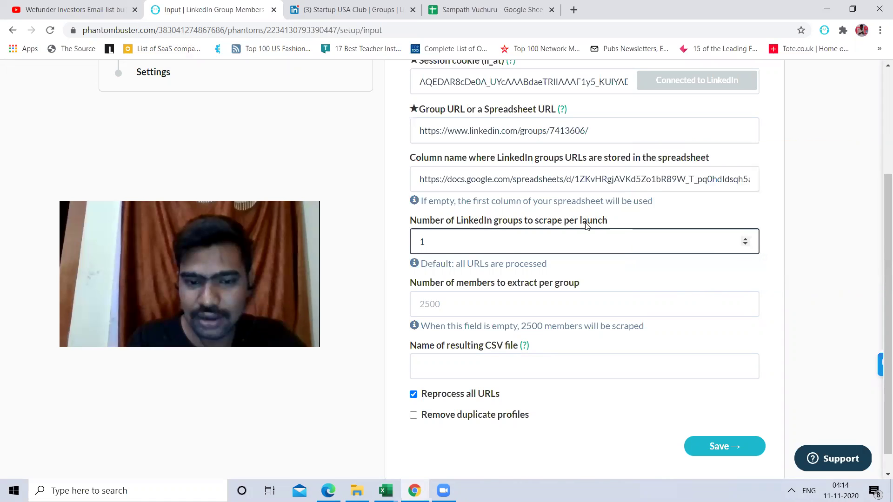
triple_click(464, 283)
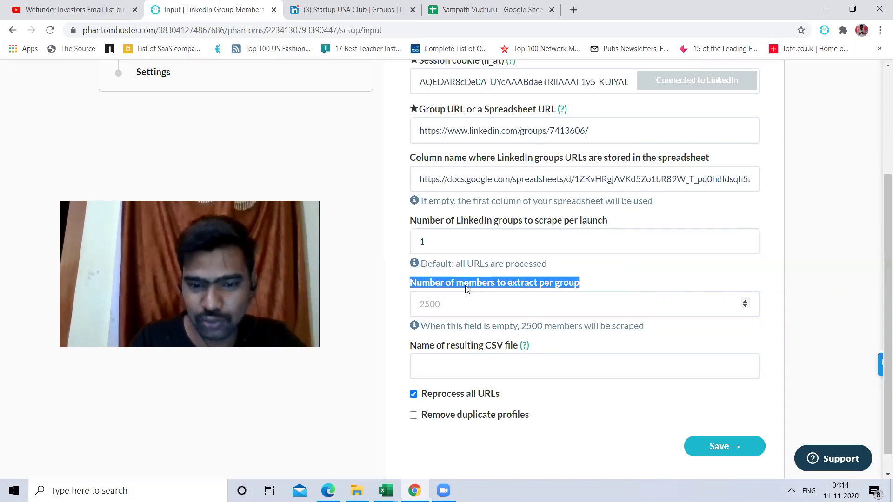
left_click(468, 303)
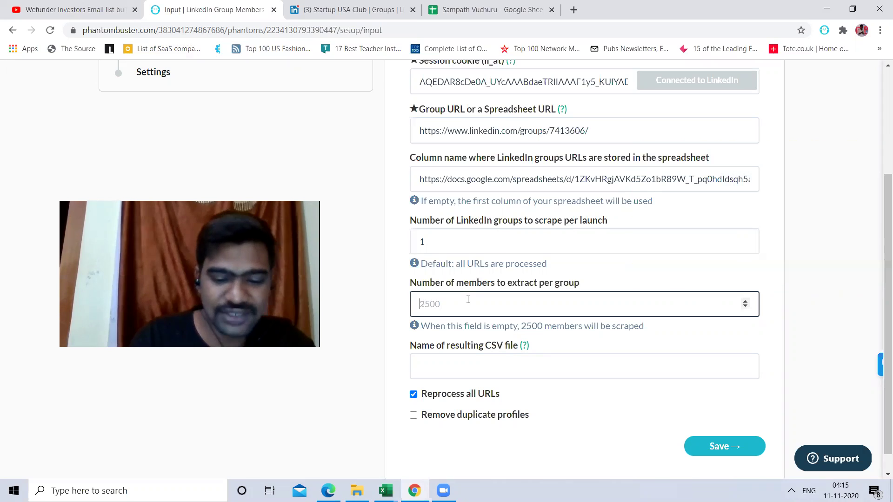
left_click(353, 9)
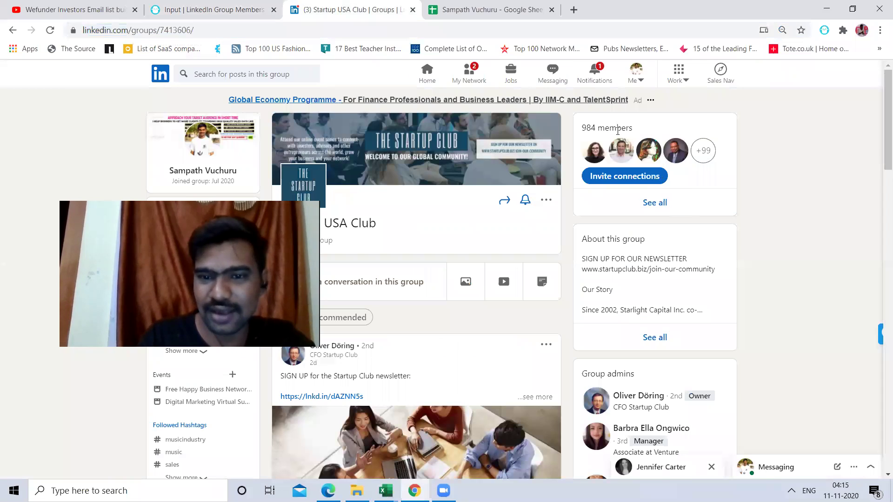
triple_click(617, 129)
left_click(79, 162)
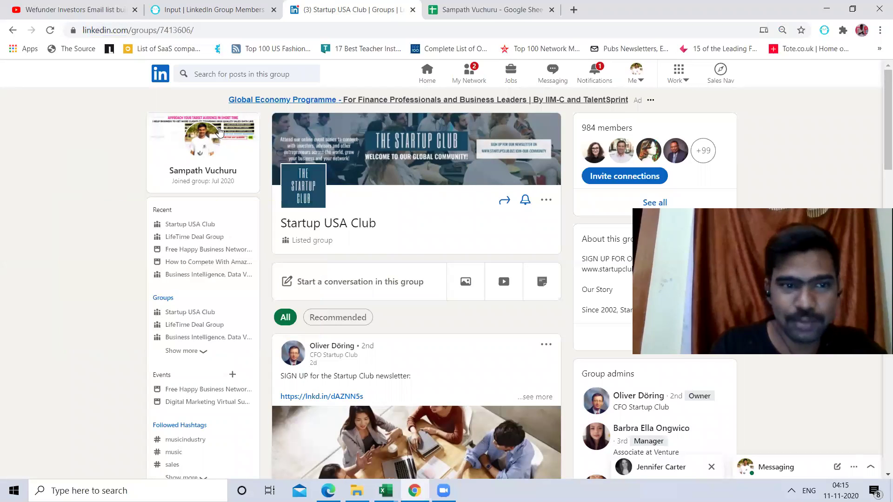
left_click(203, 6)
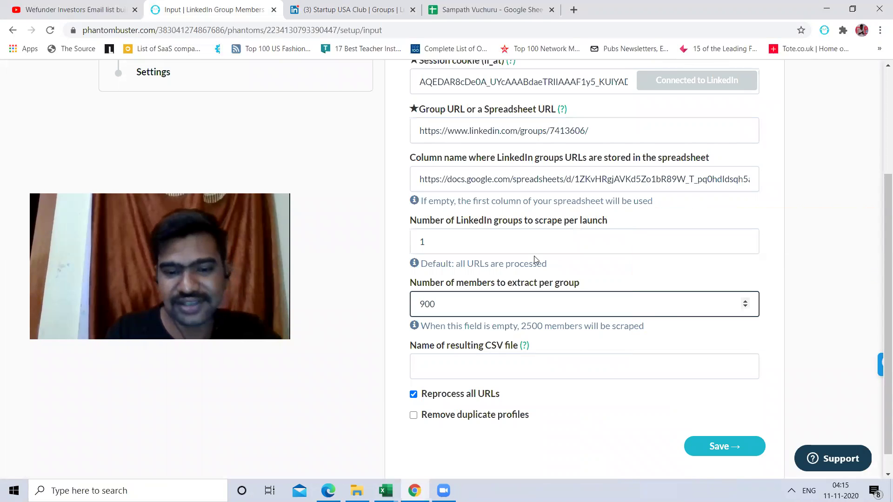
- Copy the spreadsheet's title into 'Name of resulting CSV file' and review the group URL field
left_click(469, 368)
left_click(524, 6)
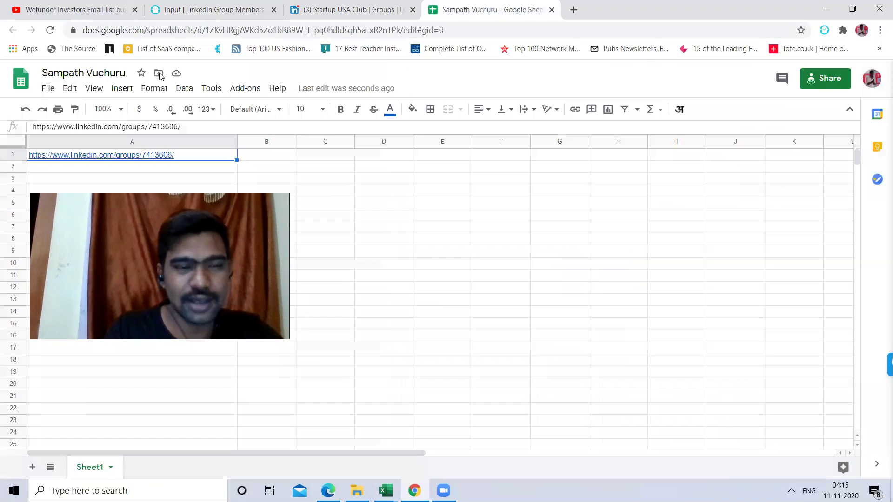
left_click(79, 73)
key("ctrl+c")
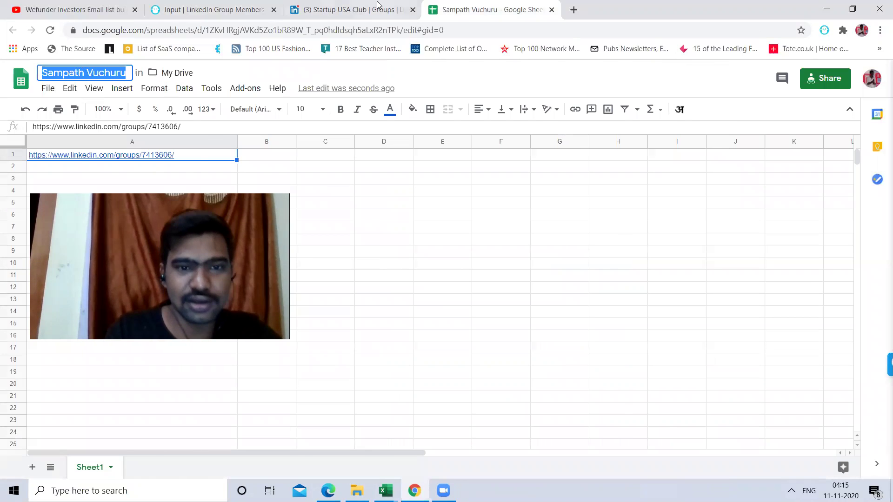
left_click(378, 6)
left_click(214, 9)
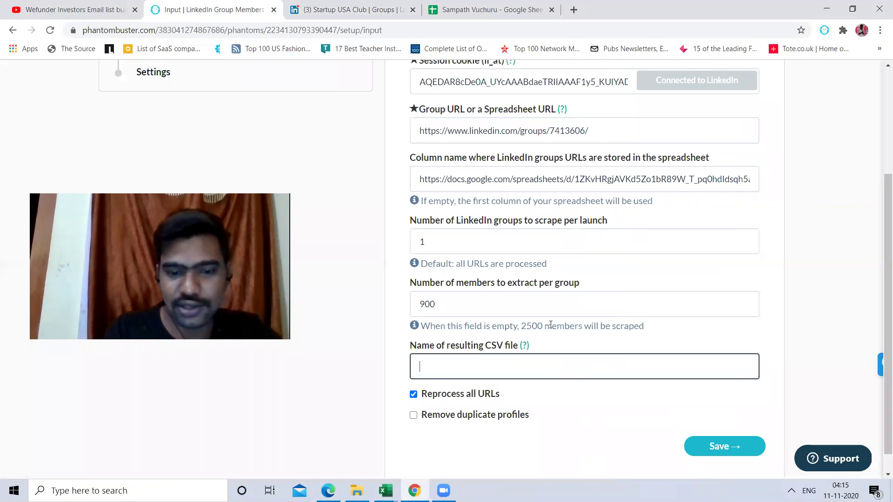
key("ctrl+v")
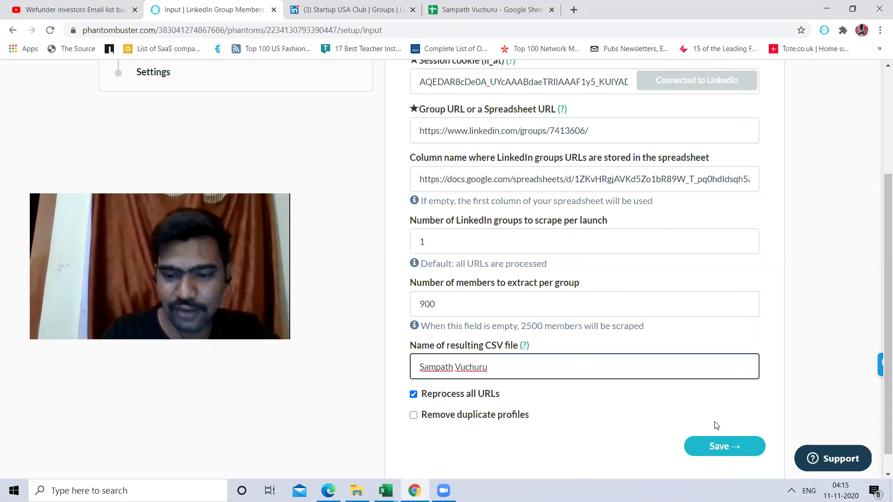
left_click_drag(887, 315, 880, 229)
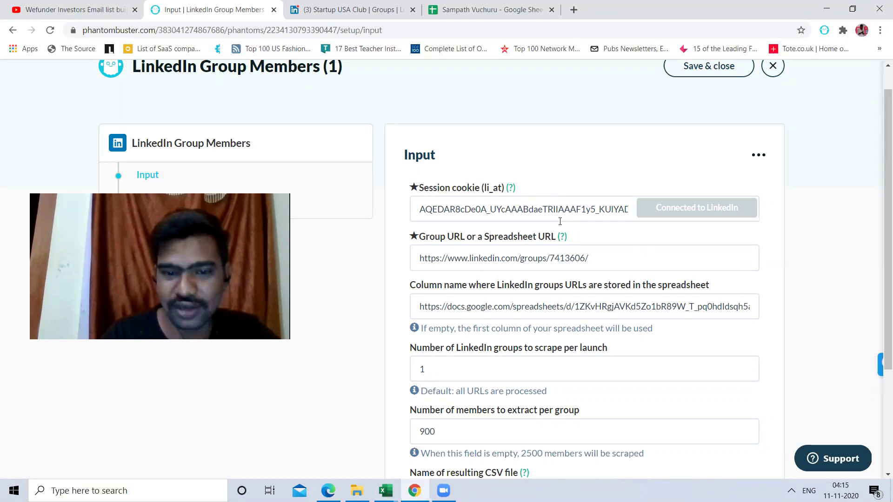
triple_click(579, 268)
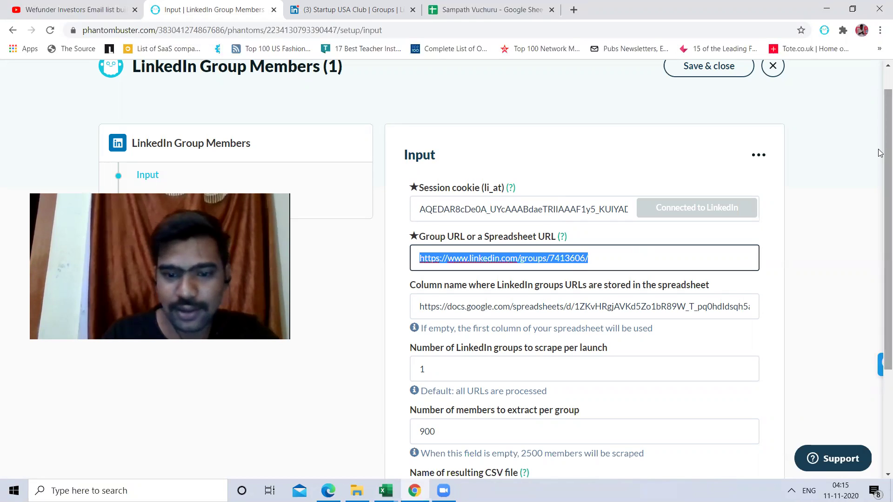
scroll(559, 242, "down", 1)
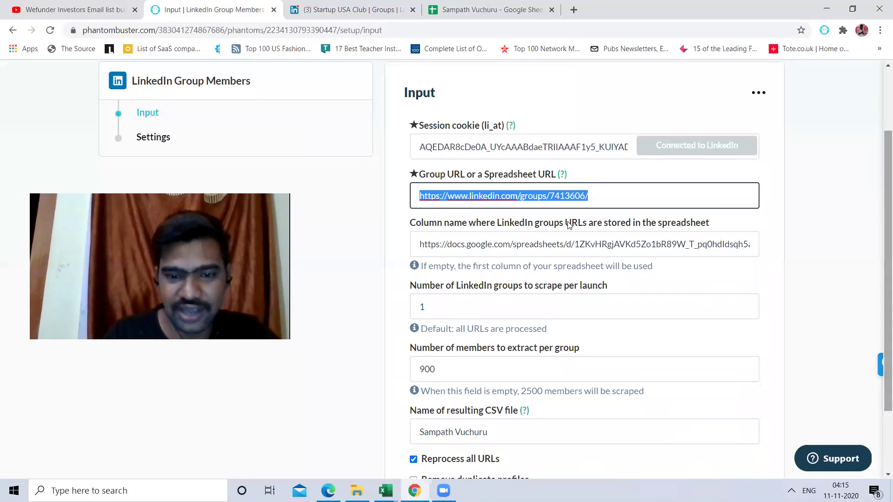
left_click(489, 9)
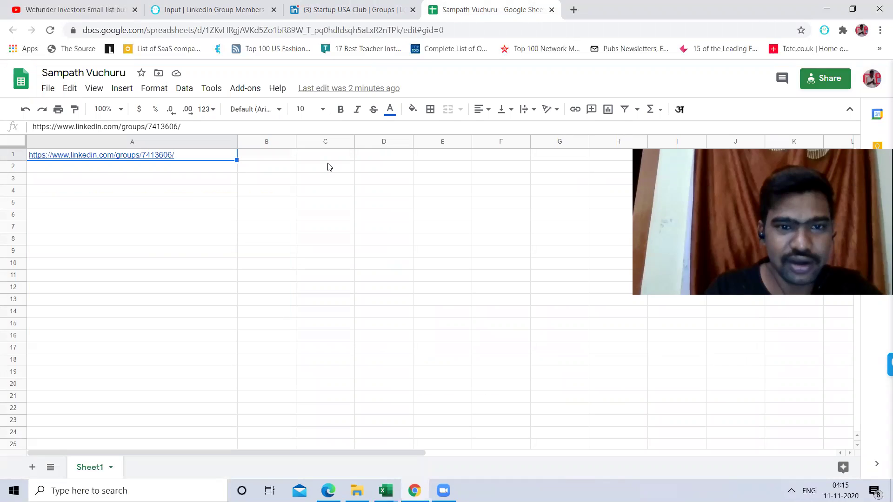
key("ctrl+shift+Tab")
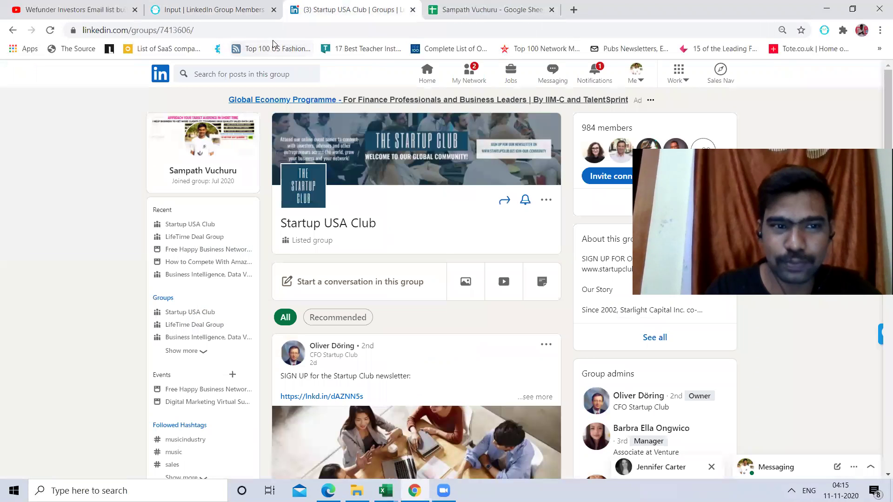
left_click(465, 9)
left_click(213, 9)
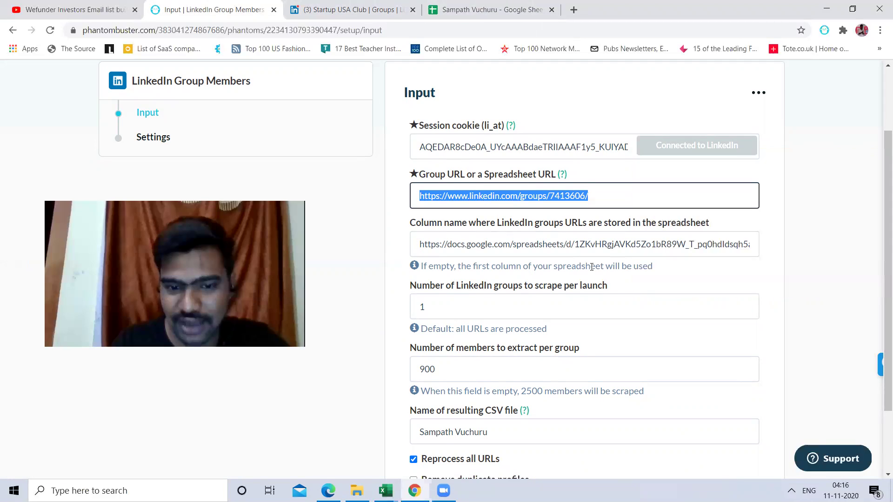
triple_click(478, 291)
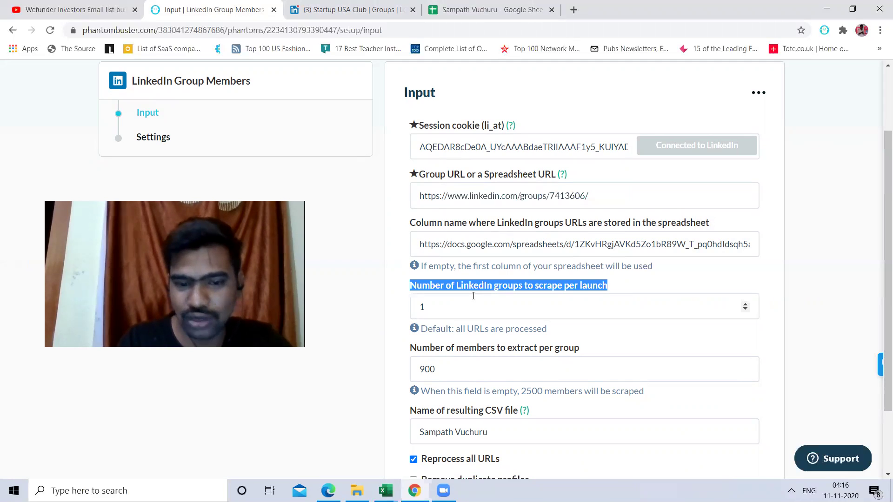
left_click(473, 296)
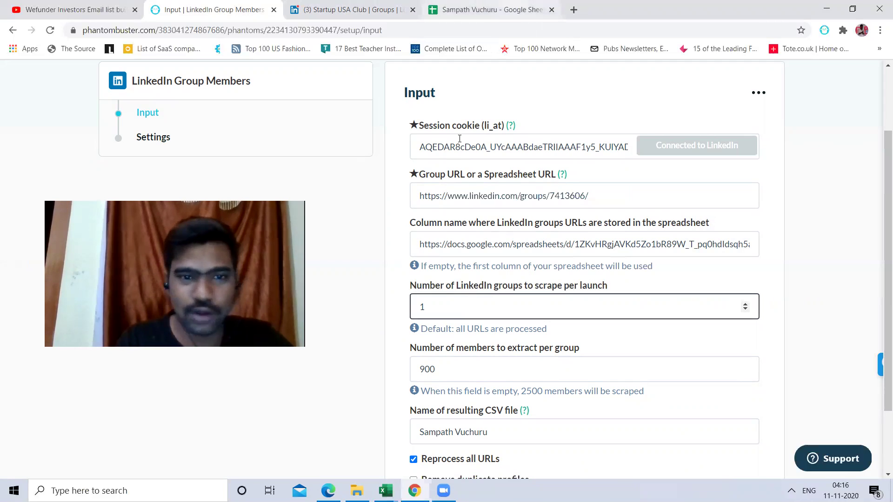
left_click(448, 11)
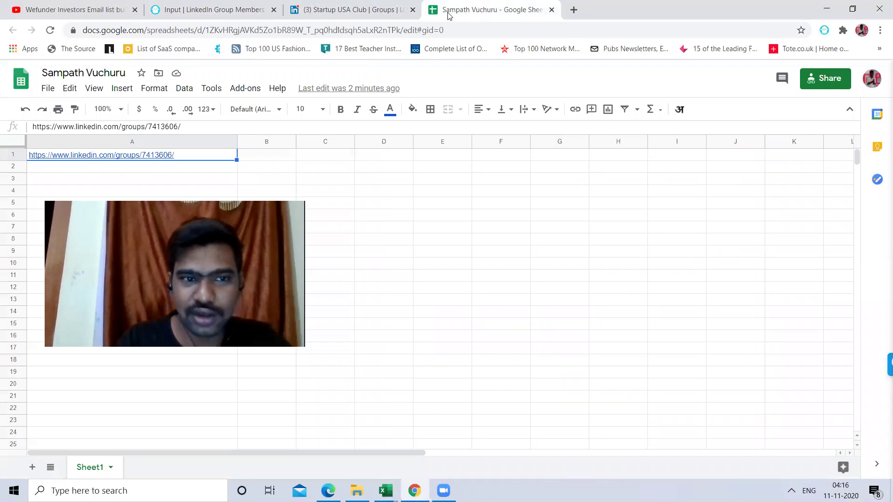
key("ctrl+2")
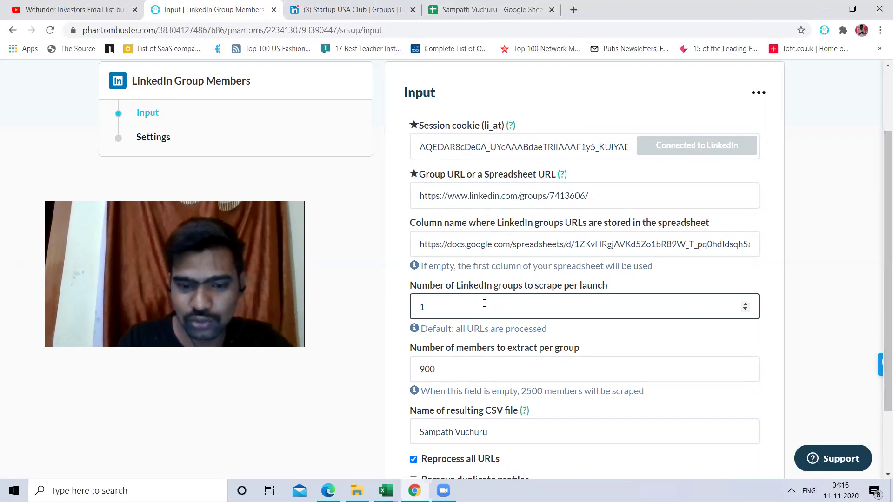
key("BackSpace")
key("BackSpace")
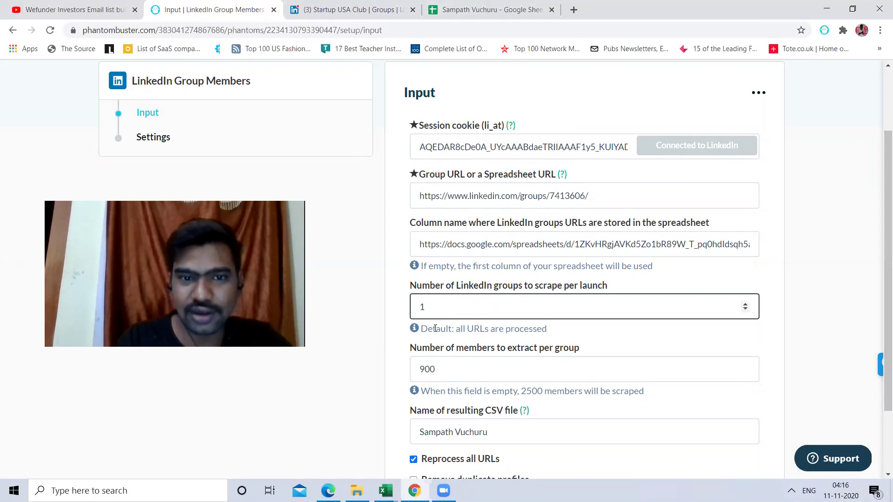
left_click_drag(880, 160, 881, 213)
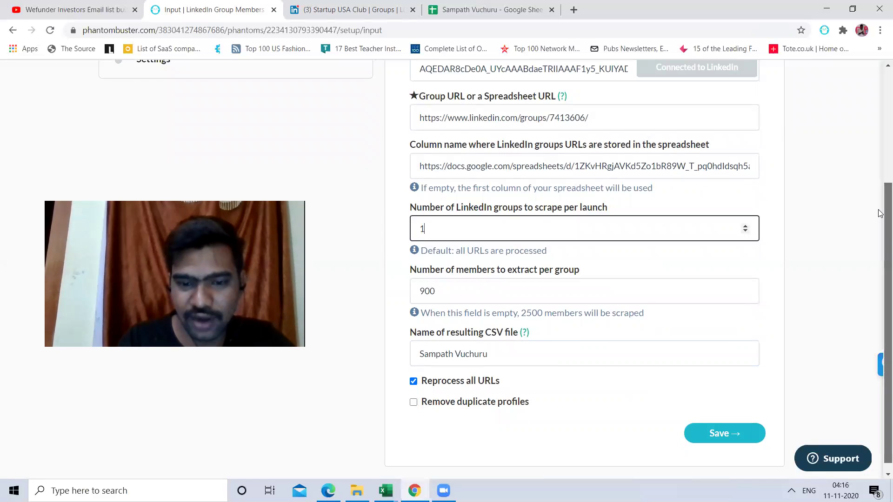
- Review the CSV file name, then save the input values to reach the Settings step
left_click_drag(880, 213, 881, 220)
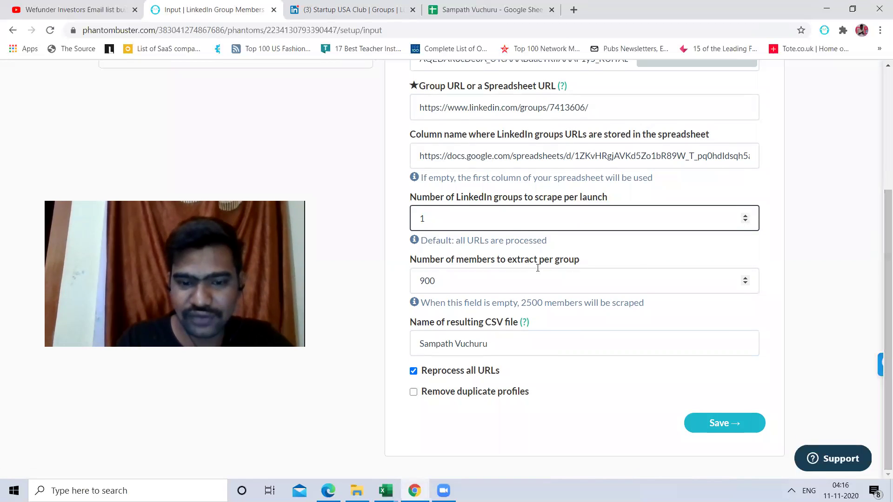
triple_click(437, 328)
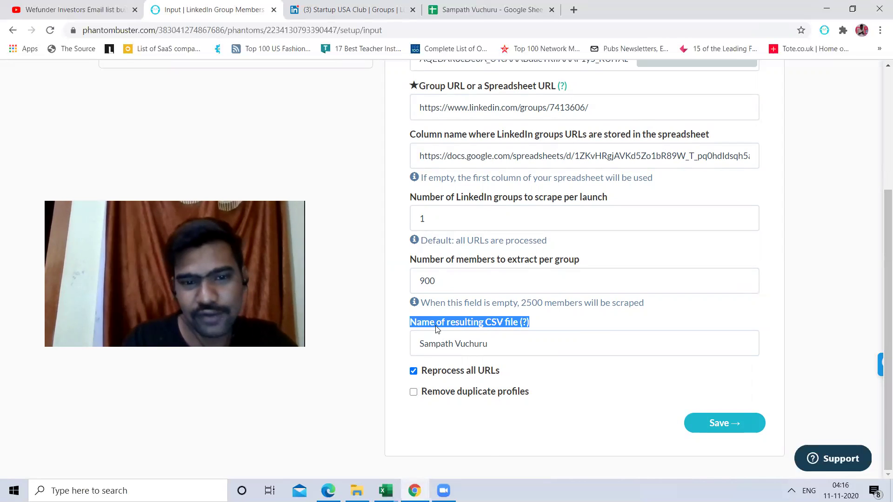
left_click(455, 343)
key("ctrl+a")
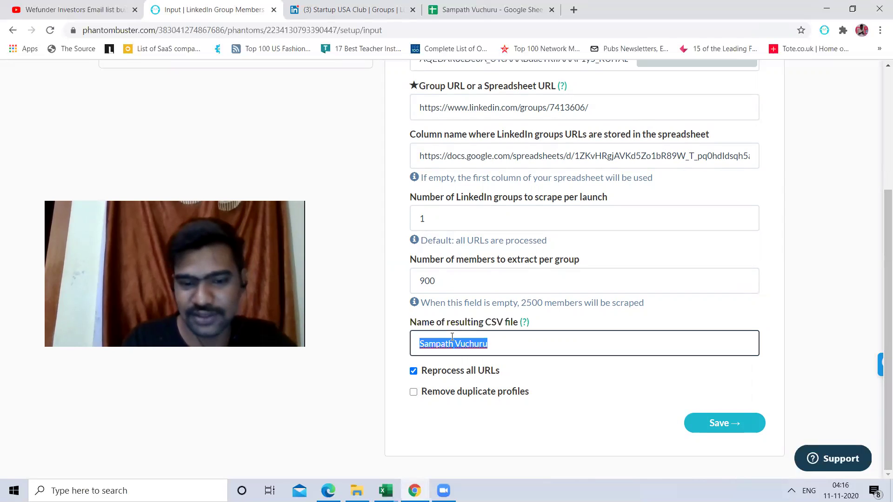
left_click(716, 423)
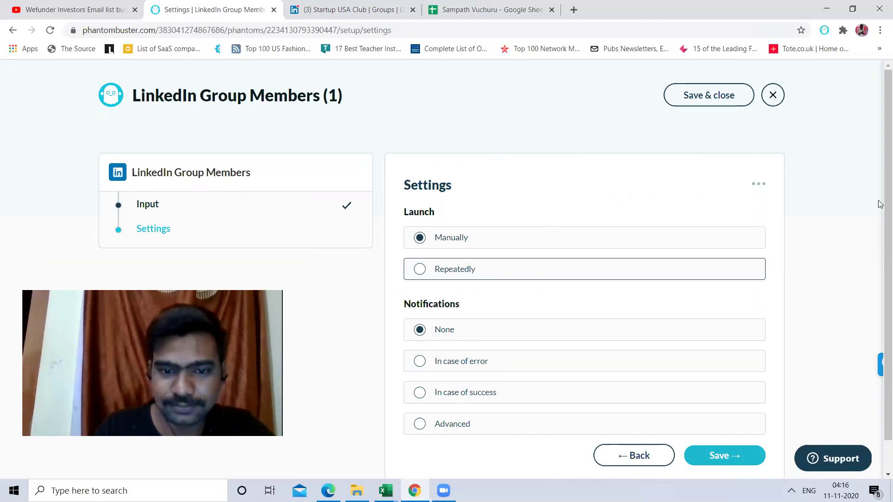
- Save the Manually launch and no-notification settings, then launch the LinkedIn Group Members phantom
scroll(879, 214, "down", 1)
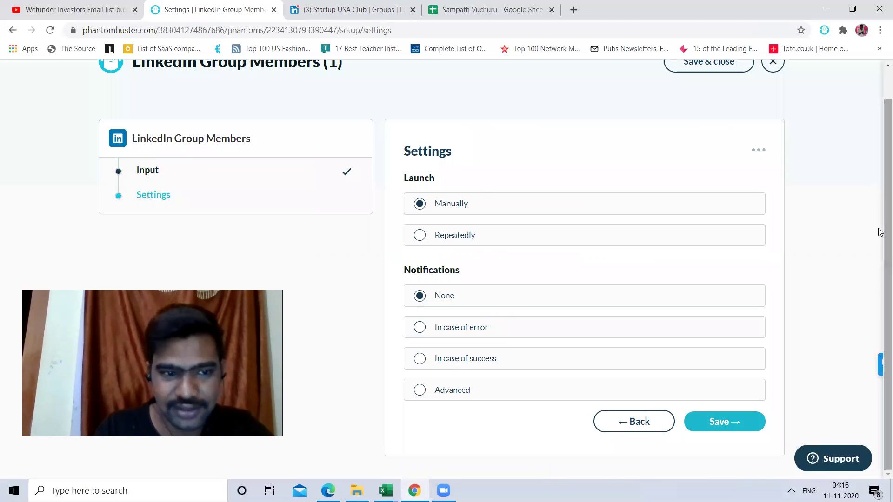
left_click(696, 415)
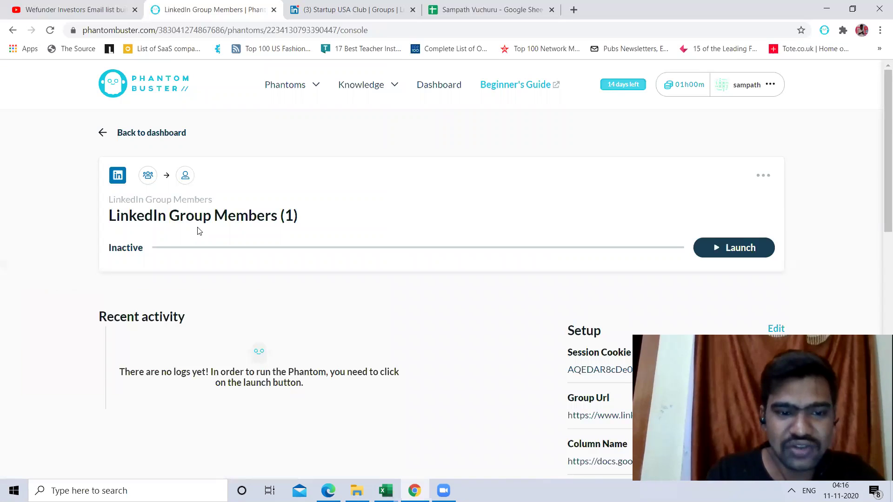
left_click_drag(880, 114, 882, 150)
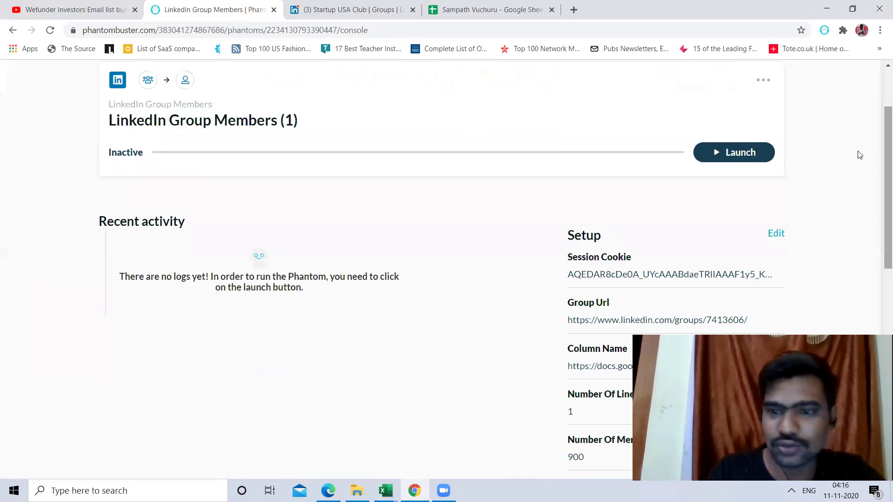
left_click(766, 152)
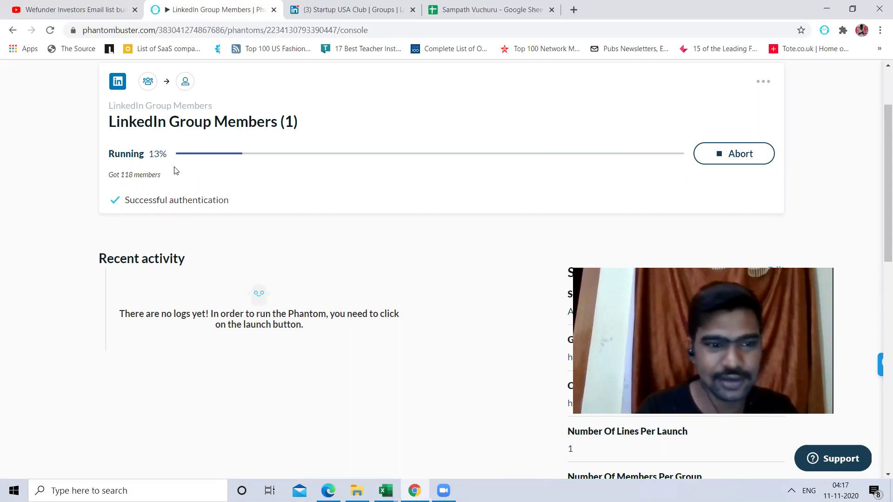
- Wait for the run to finish with Success in 01m06s and a 186 kB CSV
mouse_move(164, 177)
left_mouse_down()
mouse_move(112, 174)
mouse_move(169, 173)
left_mouse_up()
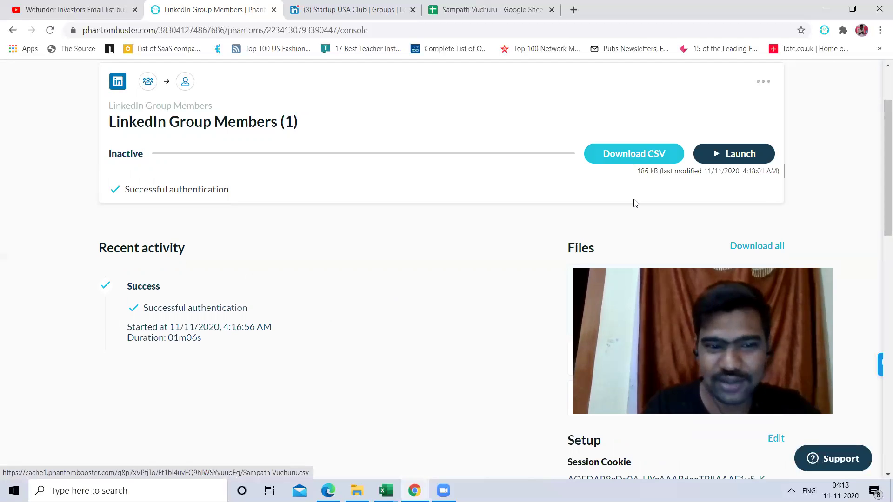
- Download the results CSV and open it in Excel from the browser's download shelf
mouse_move(227, 248)
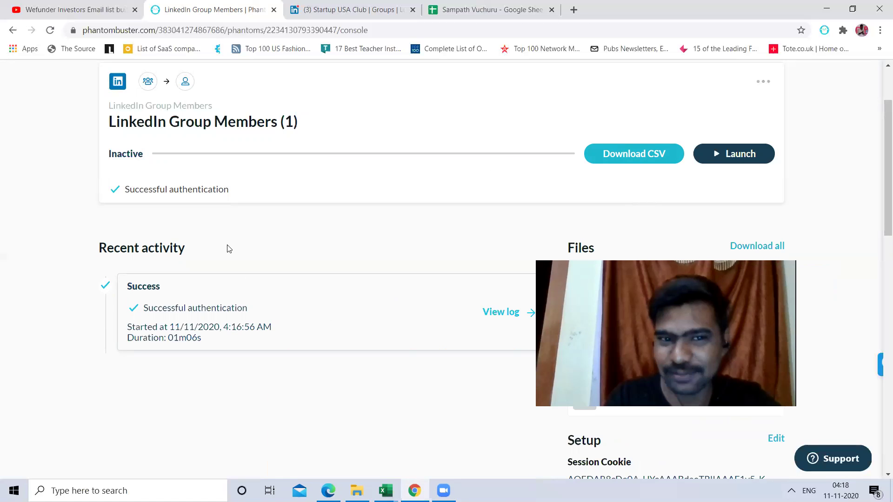
left_click(650, 161)
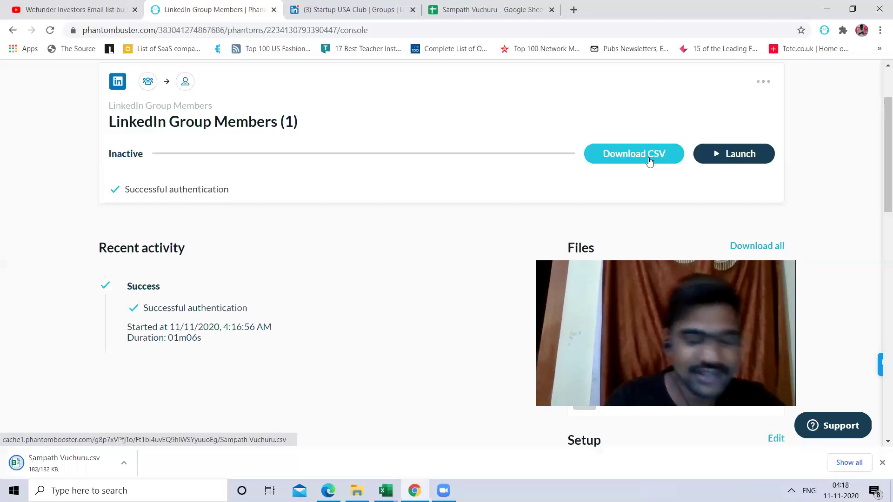
left_click(122, 461)
left_click(146, 389)
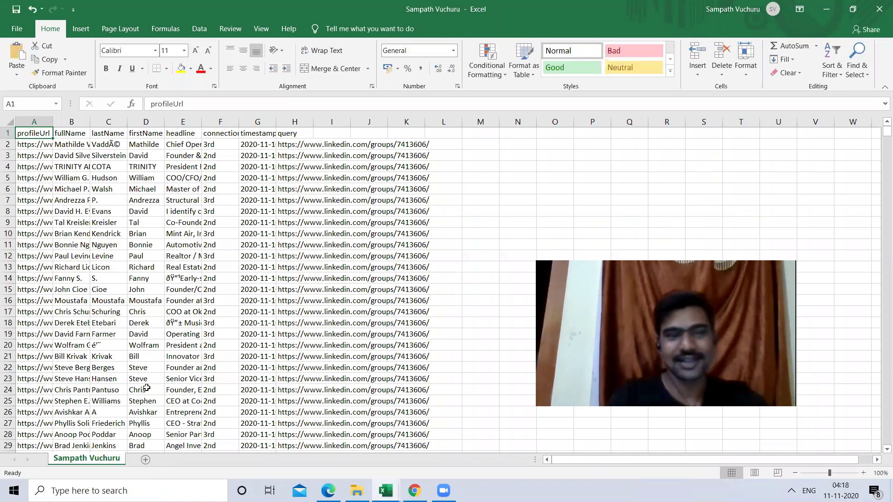
- Widen column A so the full LinkedIn profile URL in cell A3 is readable
left_click_drag(879, 137, 879, 265)
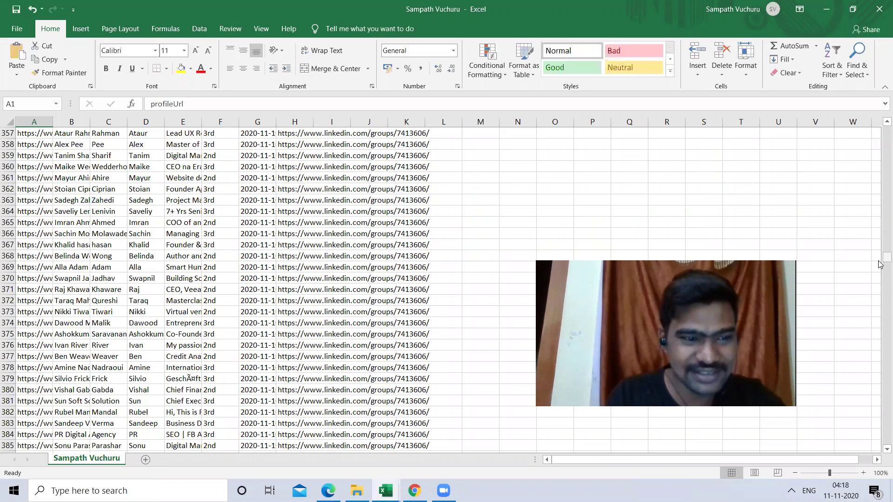
left_click_drag(880, 265, 880, 146)
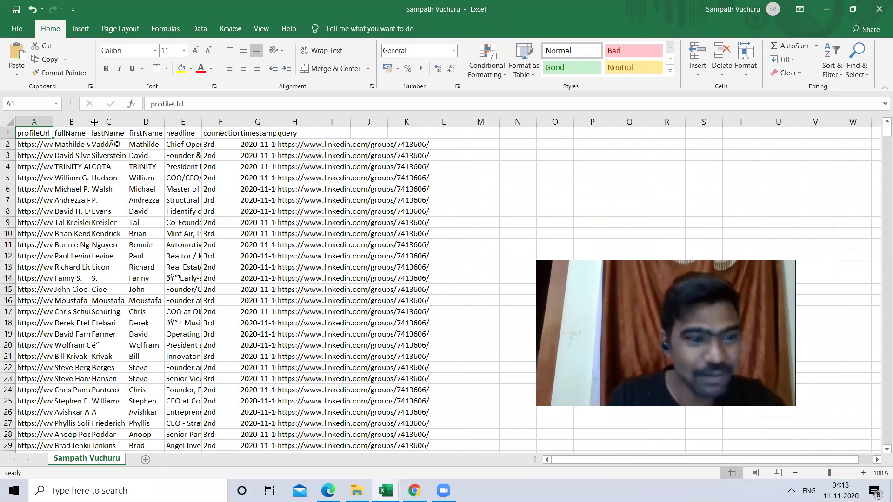
left_click(52, 122)
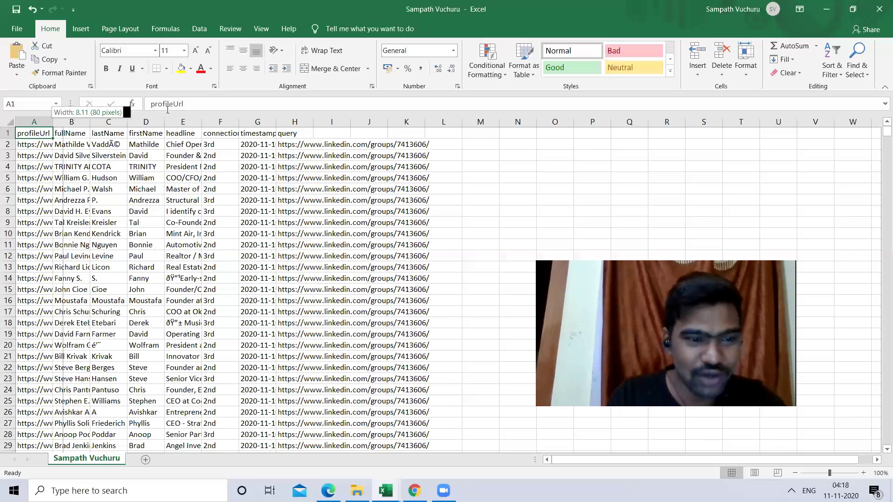
left_click_drag(167, 110, 167, 110)
left_click(120, 155)
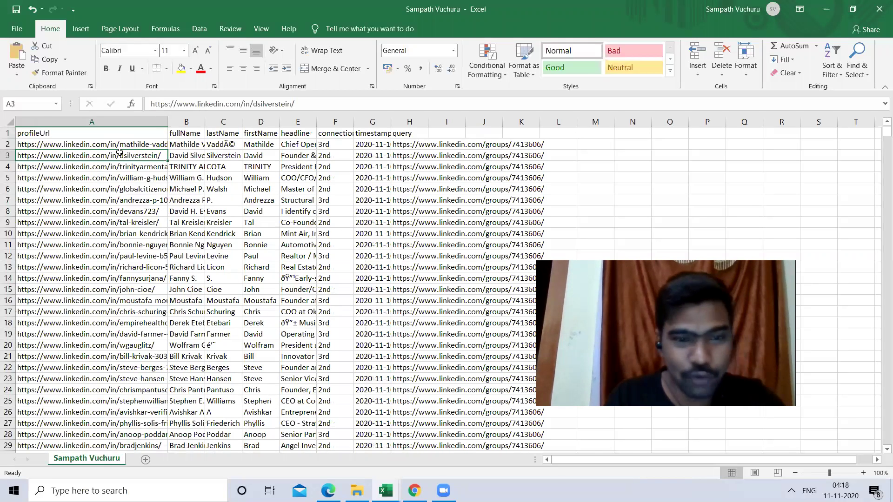
- Review row 3's name fields, widen headline column E, then return to the PhantomBuster run page
key("Right")
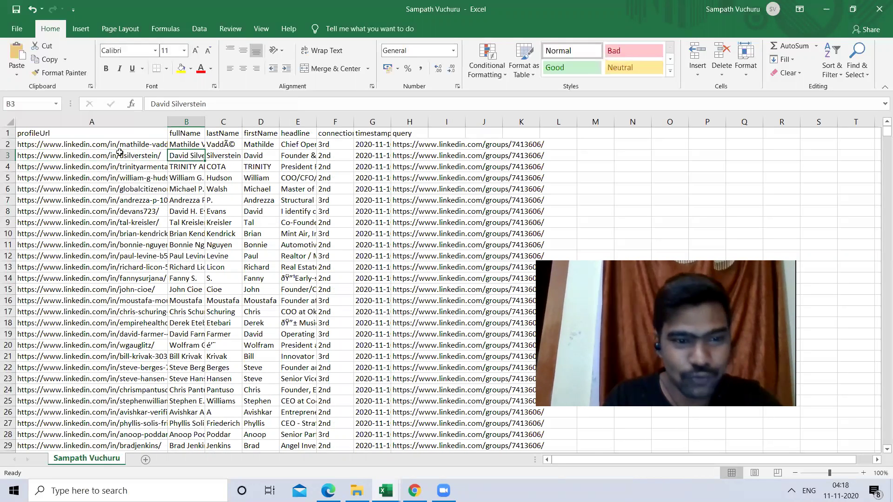
key("Right")
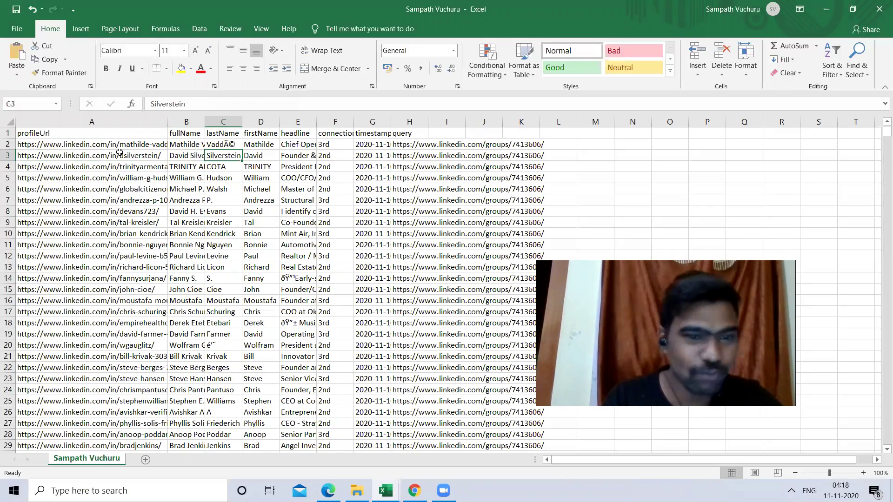
key("Right")
key("Right")
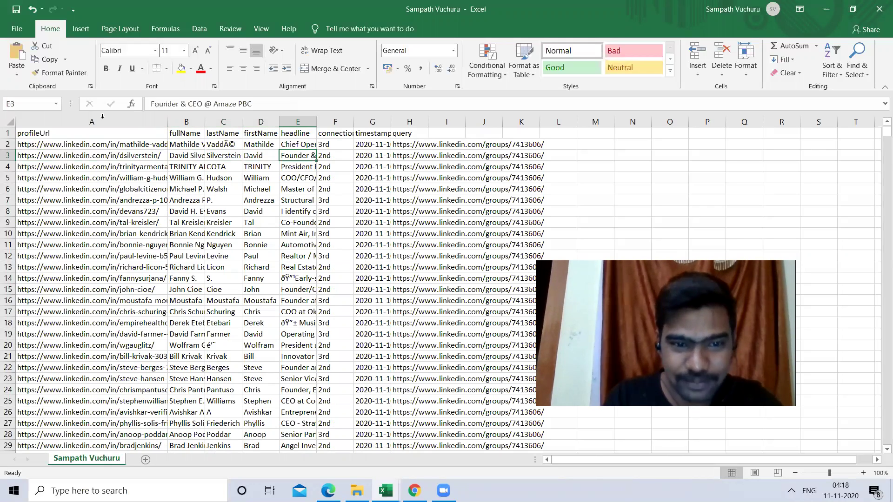
left_click_drag(316, 116, 359, 119)
key("Right")
key("Right")
key("Right")
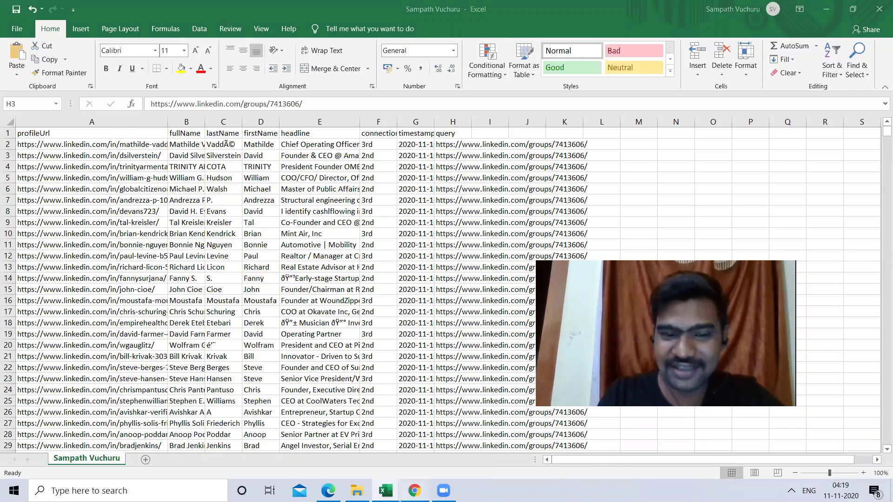
left_click(414, 490)
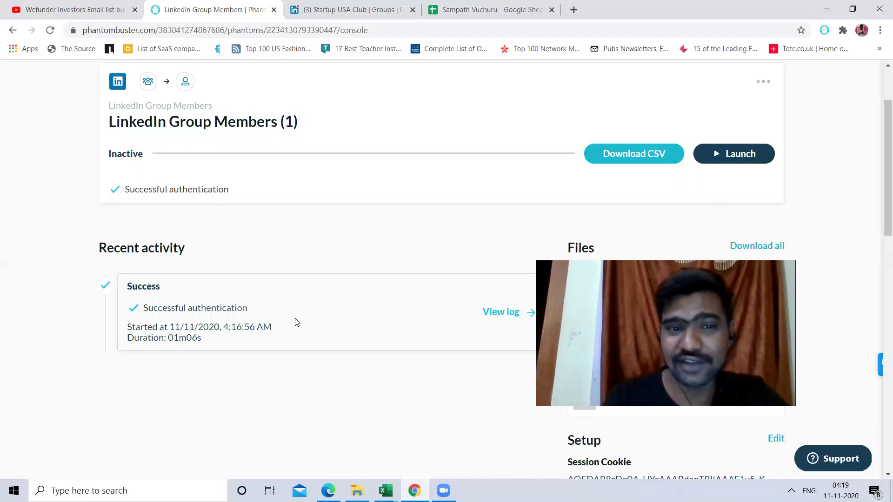
left_click_drag(882, 140, 880, 79)
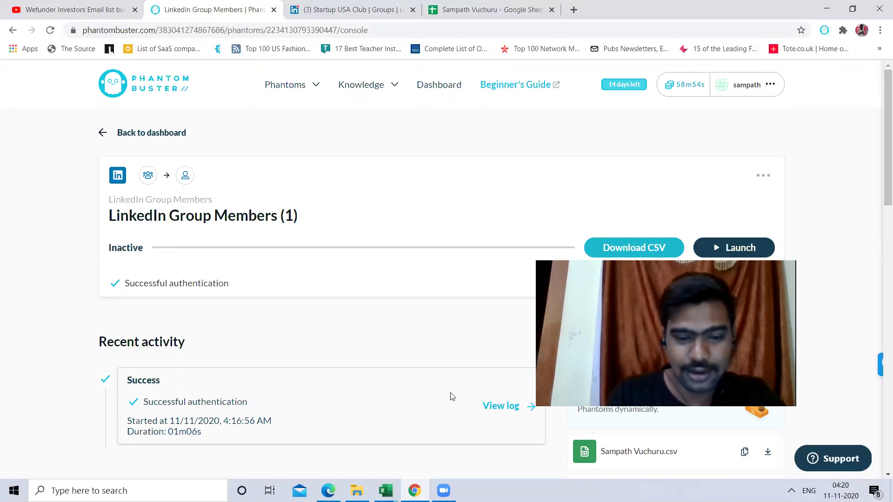
mouse_move(389, 488)
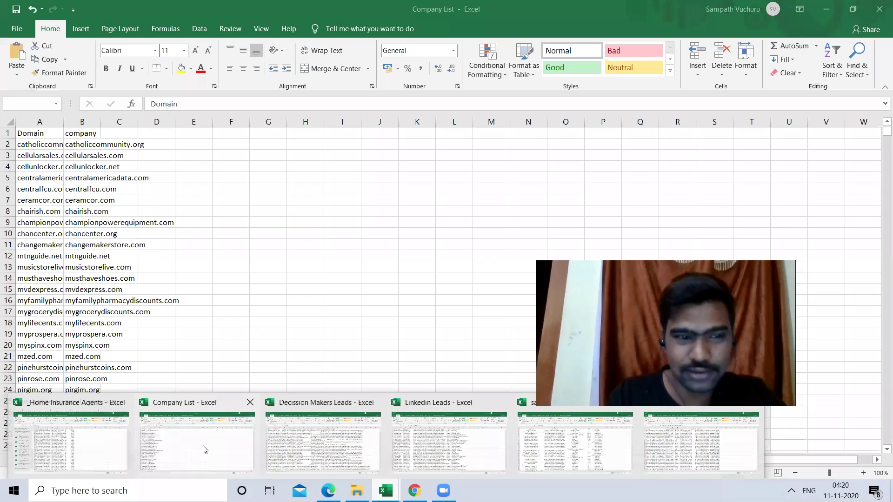
left_click(204, 448)
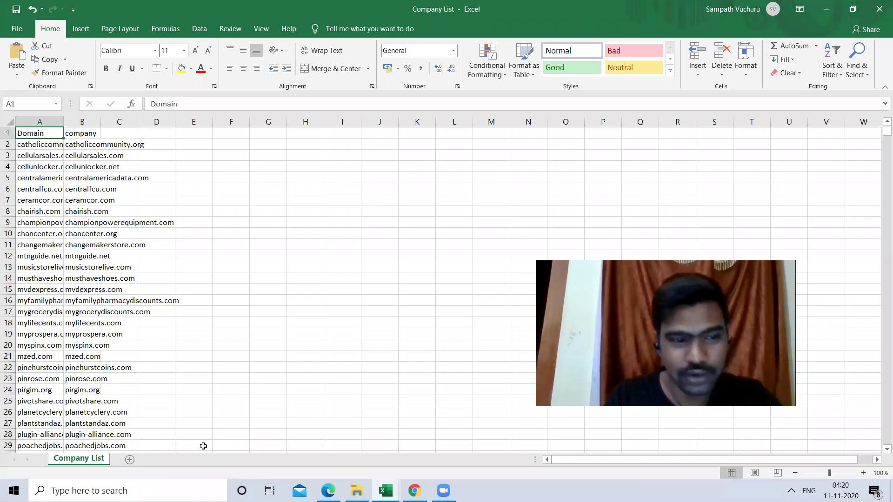
left_click(386, 491)
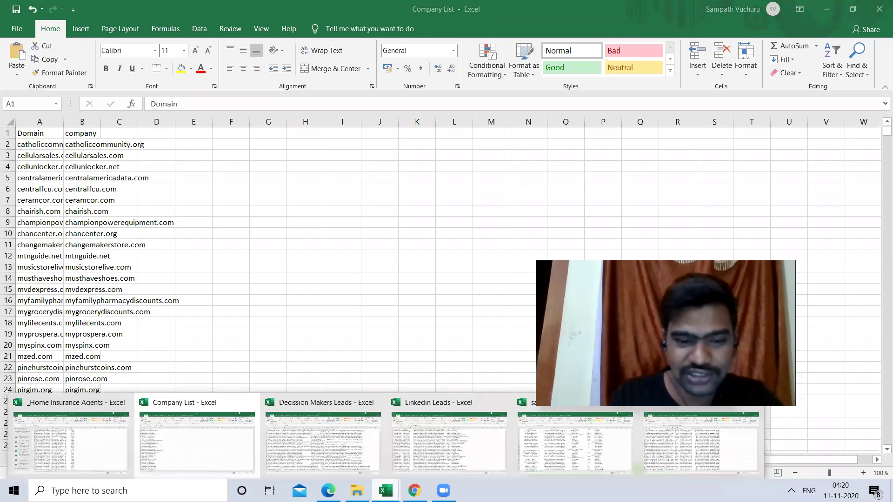
mouse_move(354, 471)
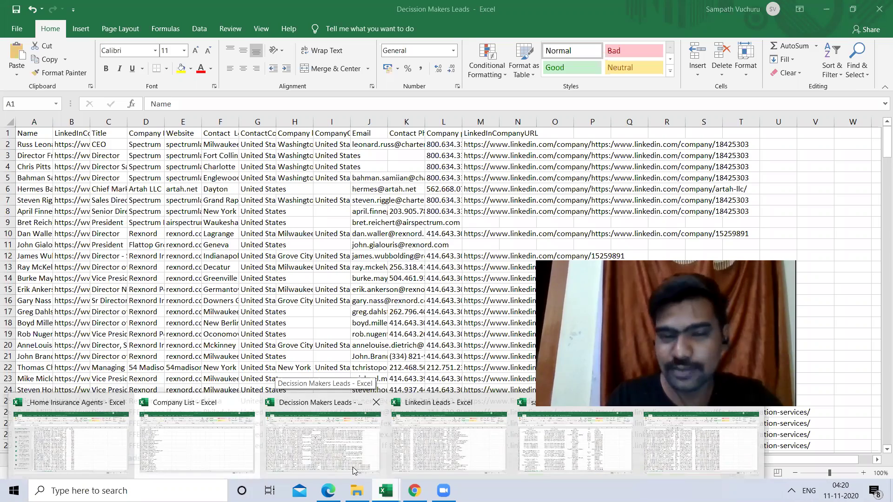
key("Right")
key("Right")
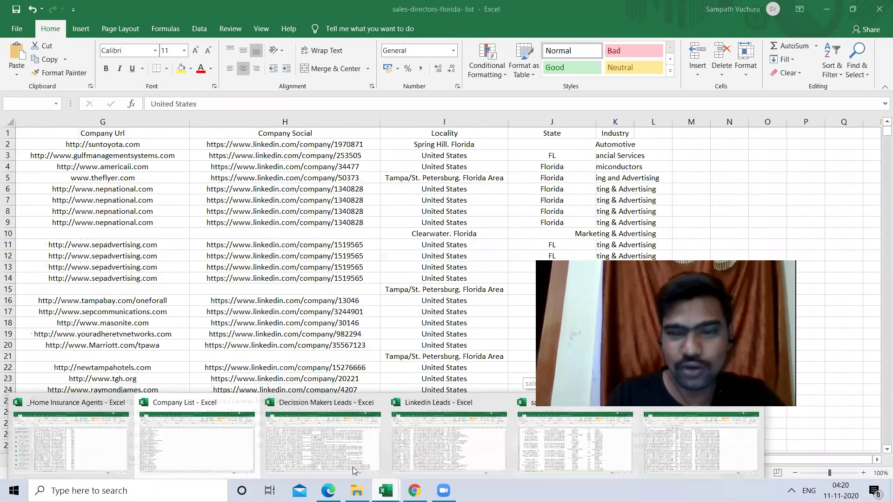
key("Right")
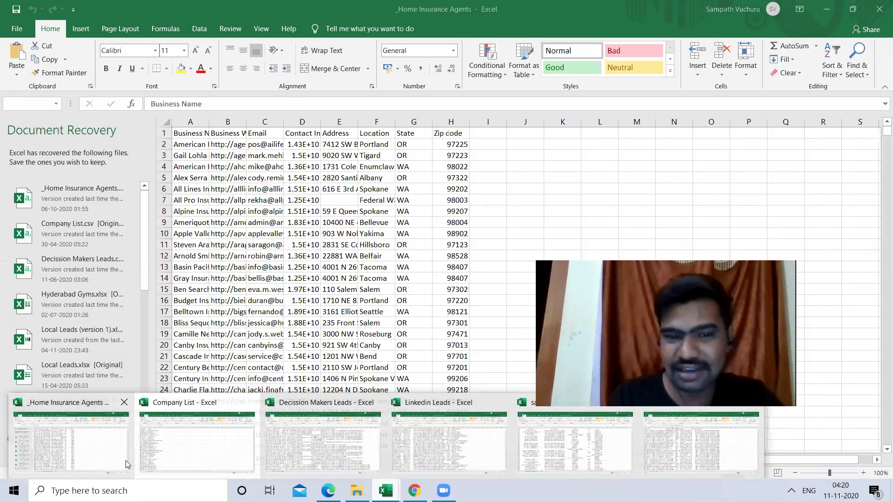
mouse_move(200, 465)
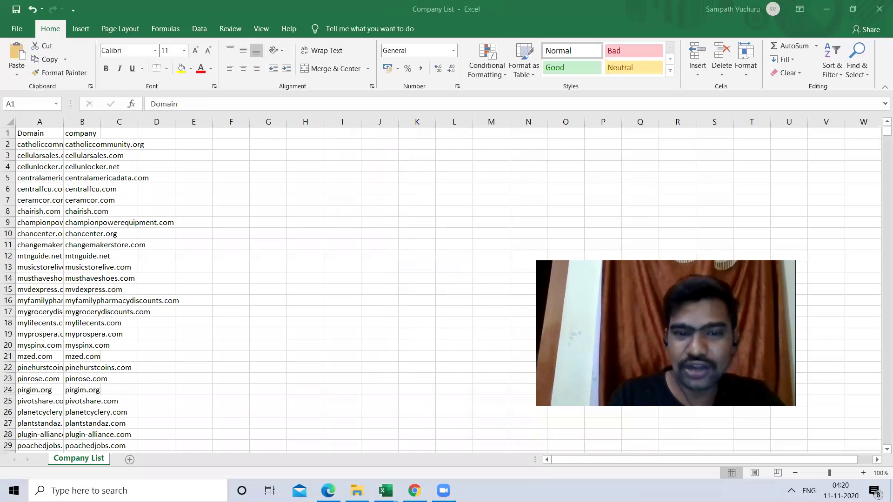
left_click(414, 490)
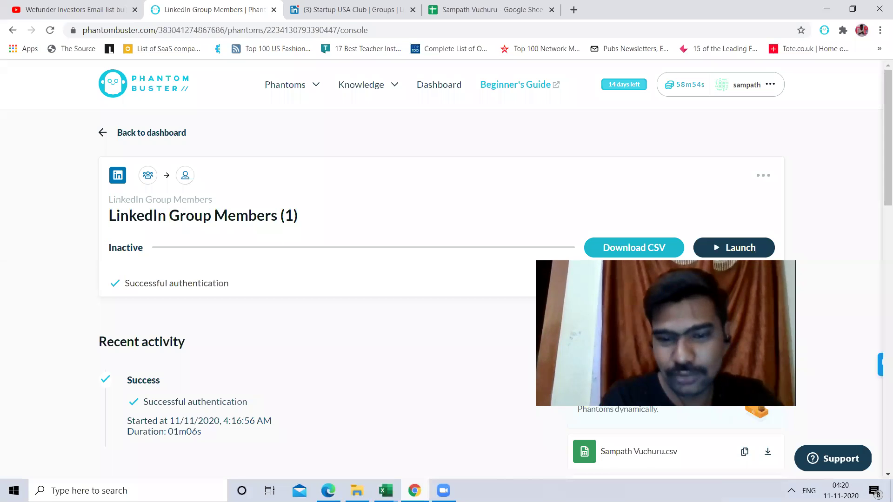